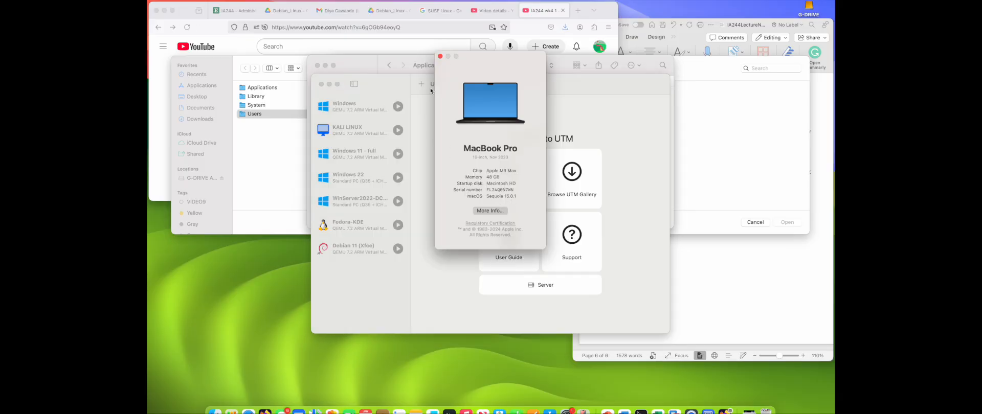
Step: Close the About This Mac window and browse the Windows, KALI LINUX and Windows 11 - full virtual machines in UTM
left_click(439, 56)
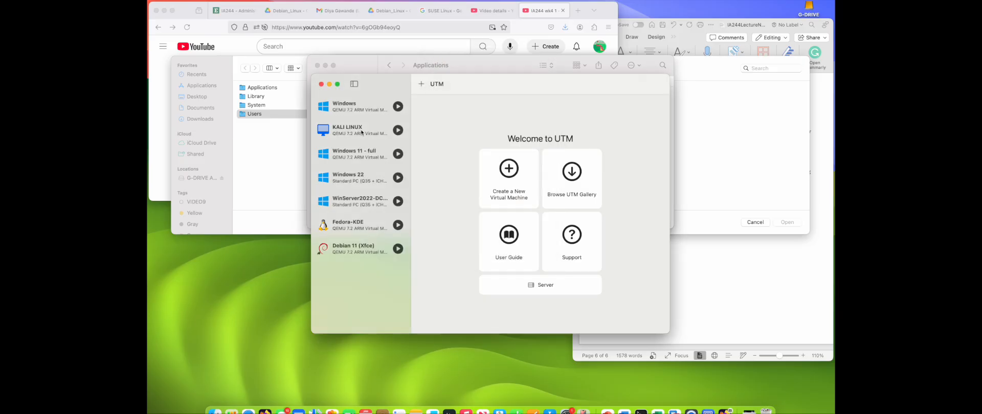
left_click(354, 109)
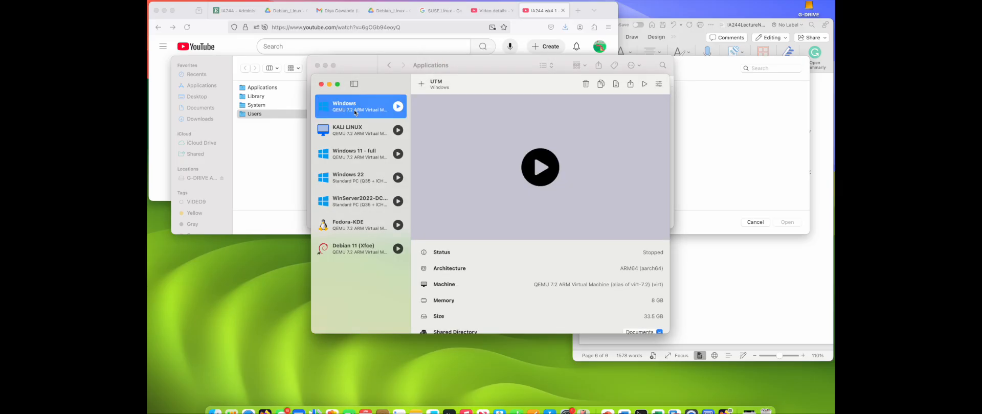
left_click(353, 133)
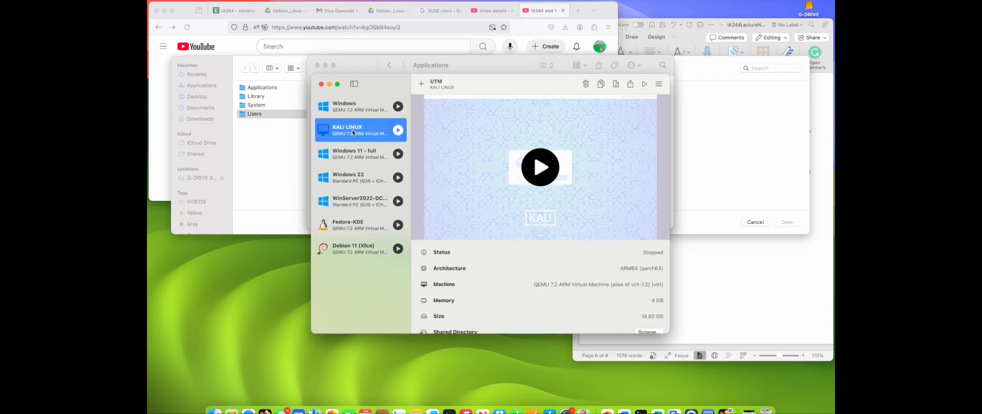
left_click(351, 156)
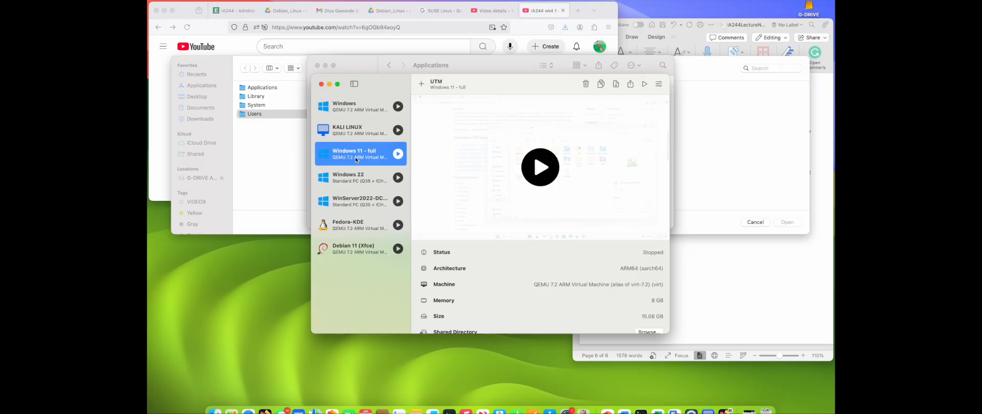
left_click(351, 107)
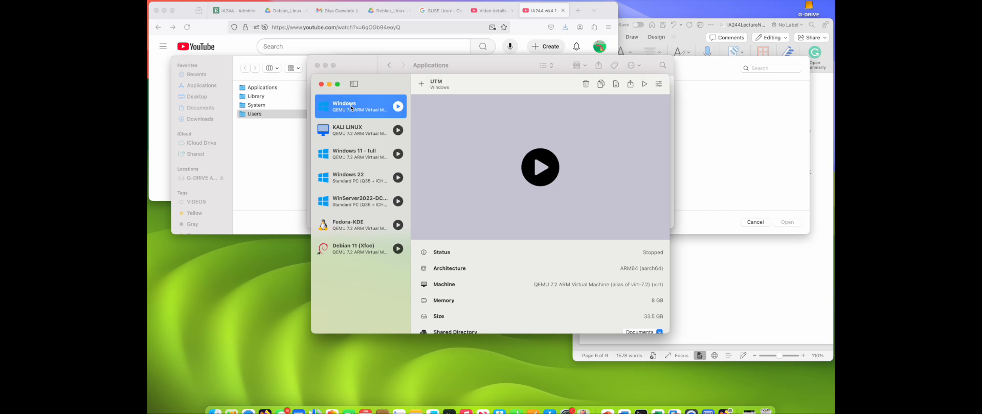
left_click(356, 132)
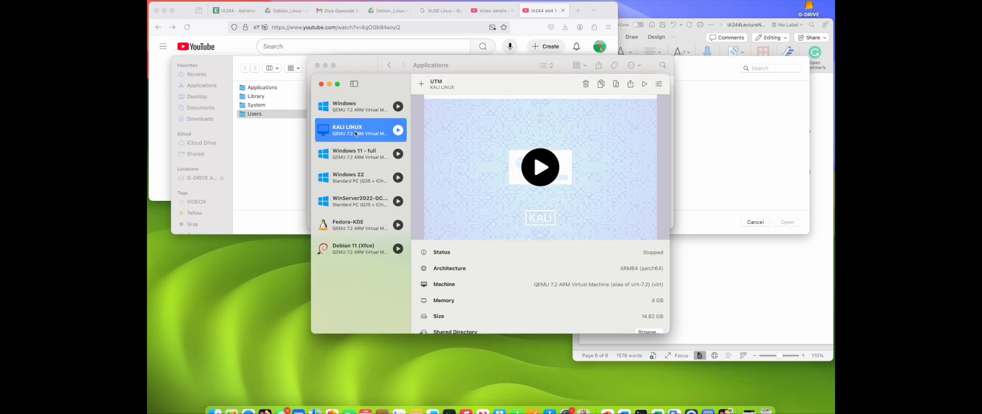
left_click(360, 152)
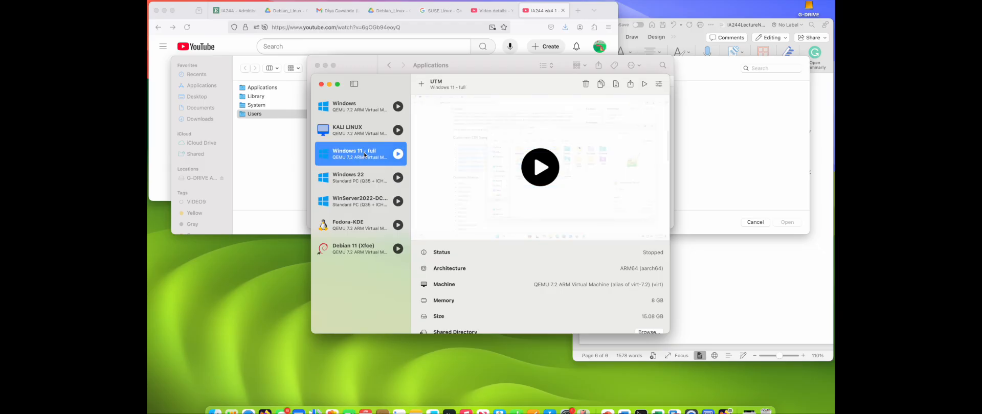
Step: Start the Windows 11 - full virtual machine and move its window
left_click(397, 154)
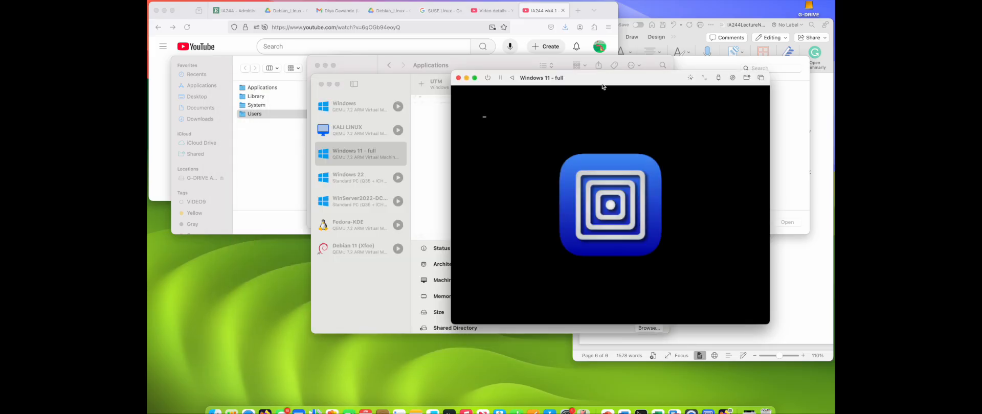
left_click_drag(602, 83, 654, 88)
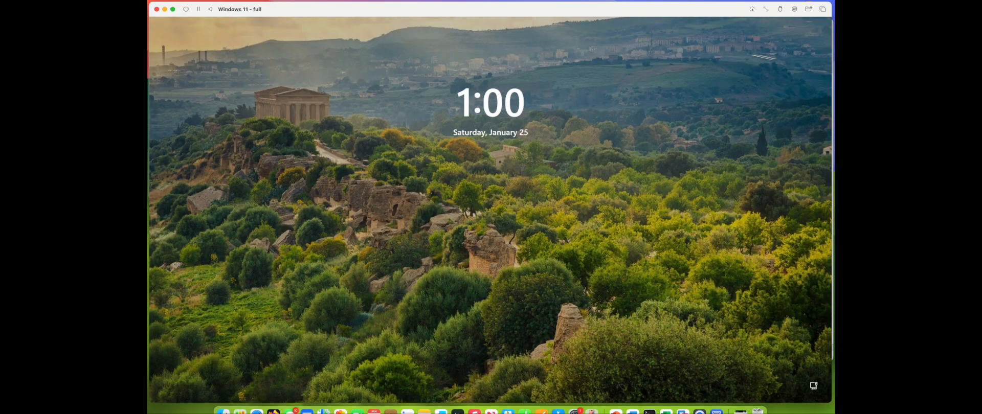
Step: Wake the Windows 11 lock screen and sign in with the account password
left_click(514, 29)
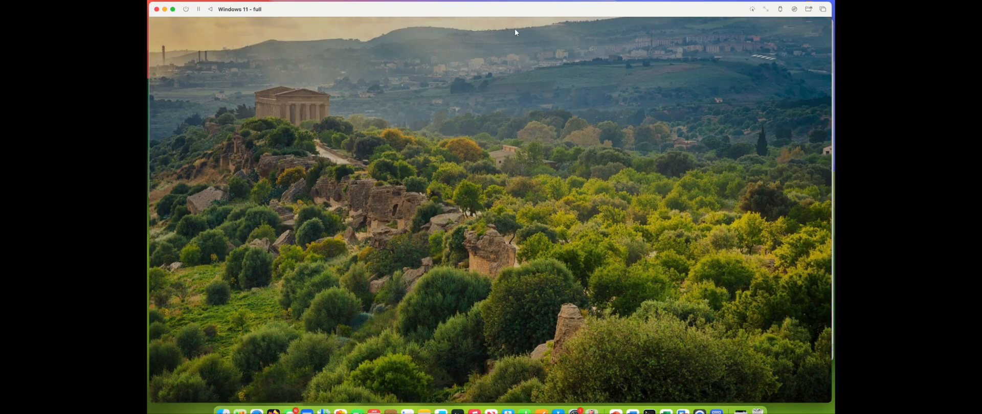
type("********")
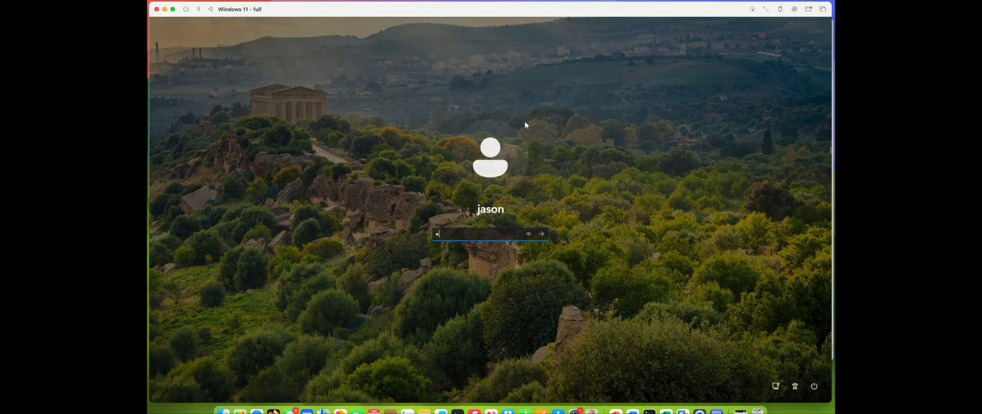
key("Return")
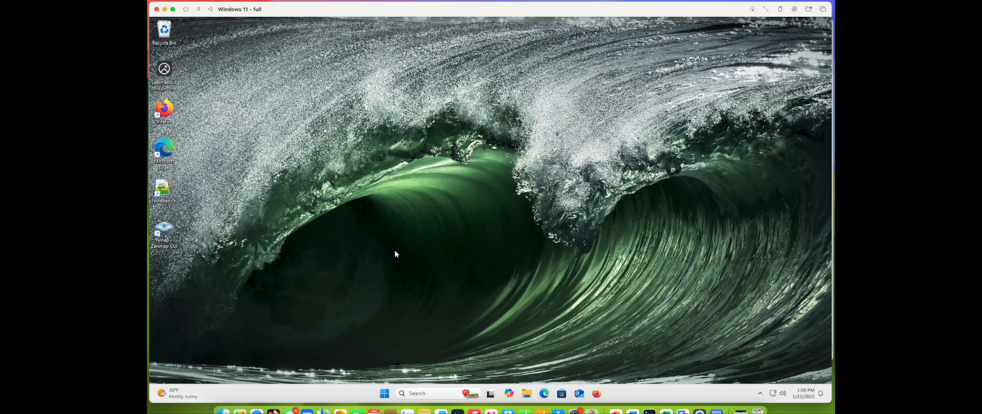
Step: Take the Windows 11 window out of full screen and move it to the right side of the desktop
double_click(167, 231)
left_click(173, 11)
left_click_drag(304, 9, 479, 12)
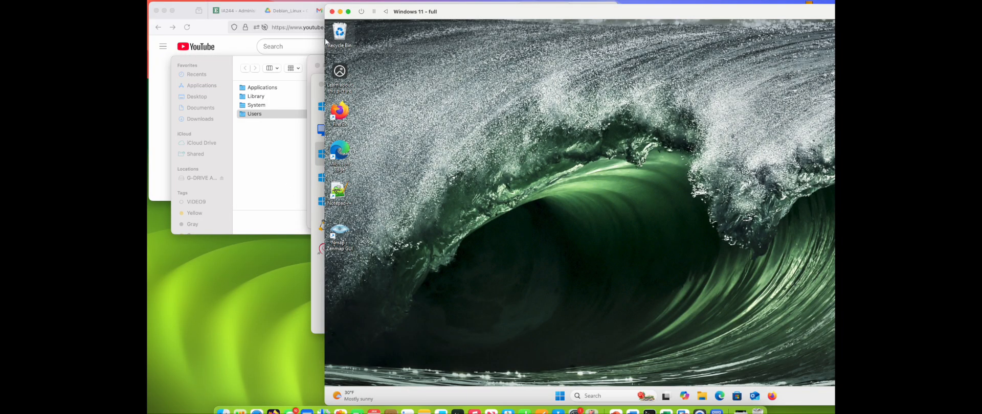
left_click_drag(473, 12, 699, 12)
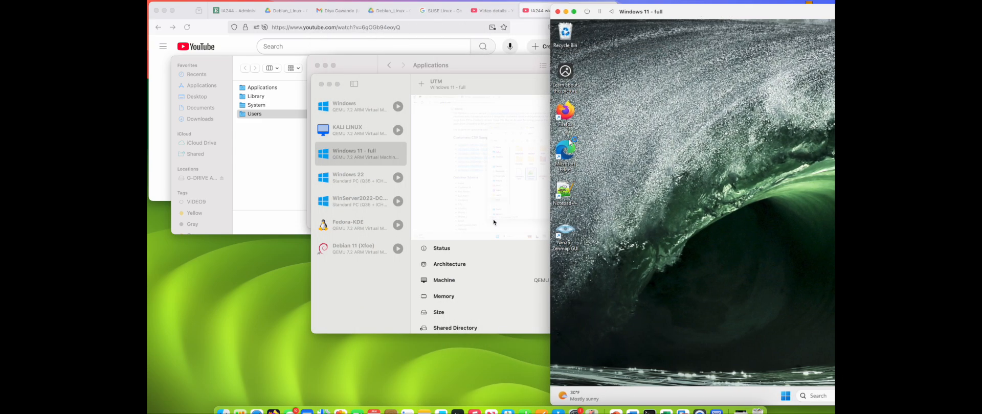
Step: Start the KALI LINUX virtual machine, confirm its boot option, and move its window aside
left_click(365, 307)
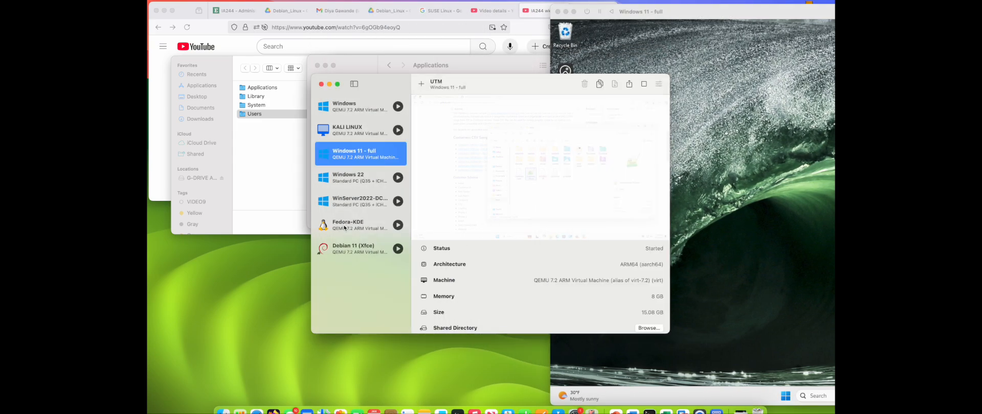
double_click(343, 136)
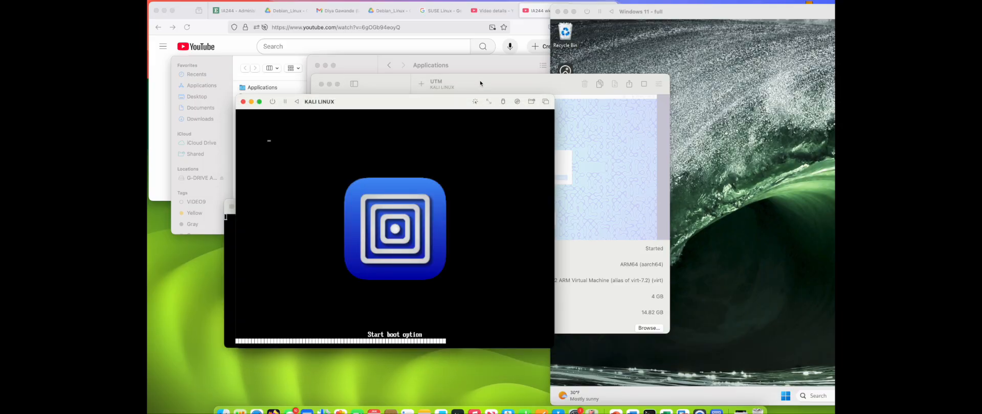
key("Return")
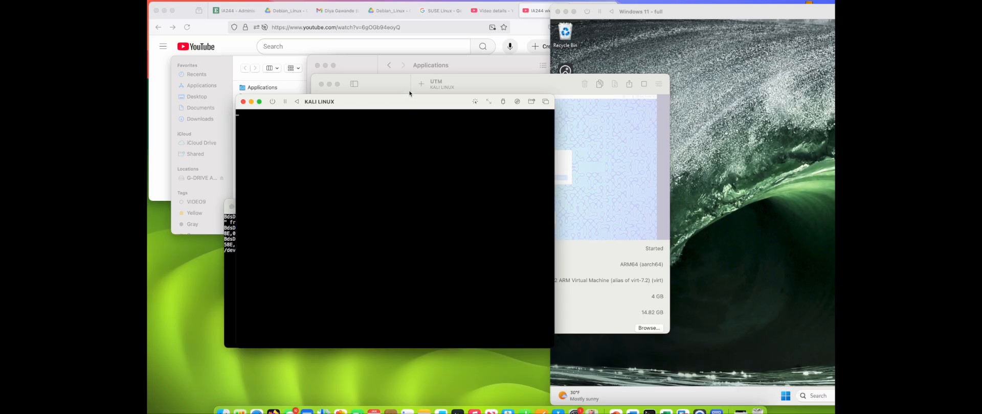
left_click_drag(402, 103, 316, 148)
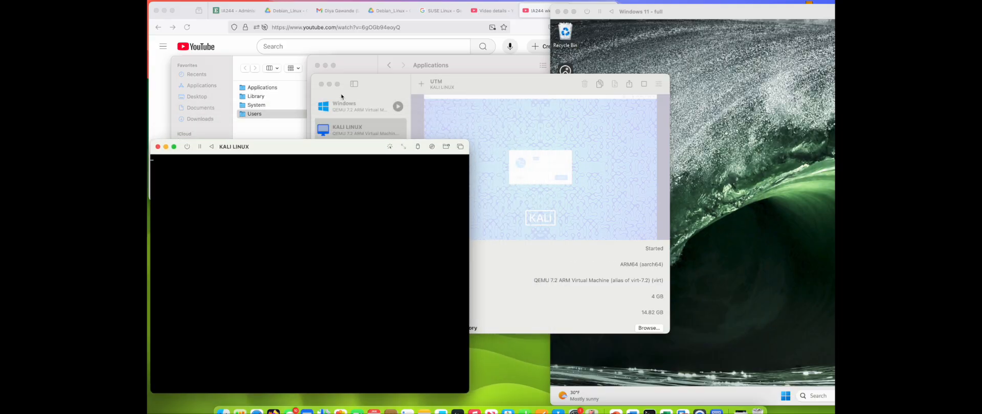
Step: Start the Debian 11 (Xfce) virtual machine and log in as debian with the account password
left_click(358, 129)
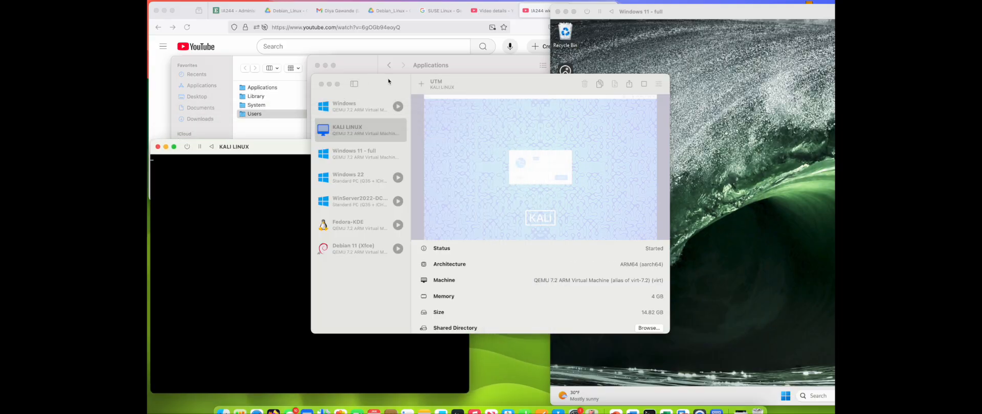
double_click(357, 246)
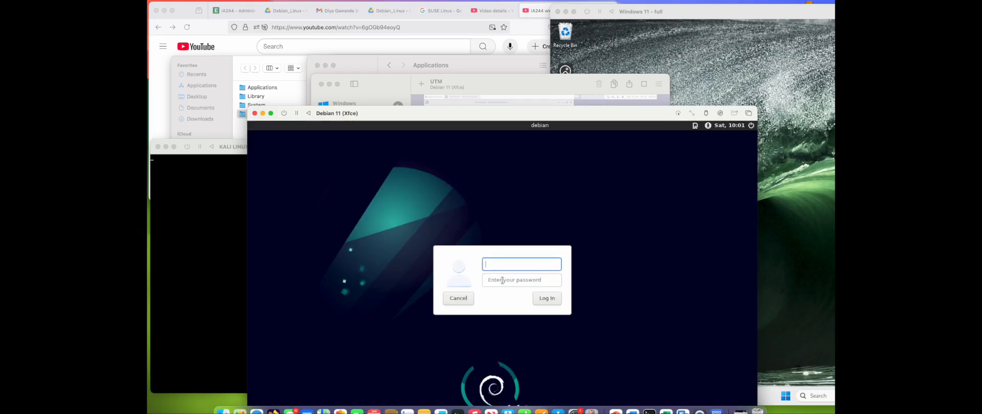
type("debian")
key("Tab")
type("de")
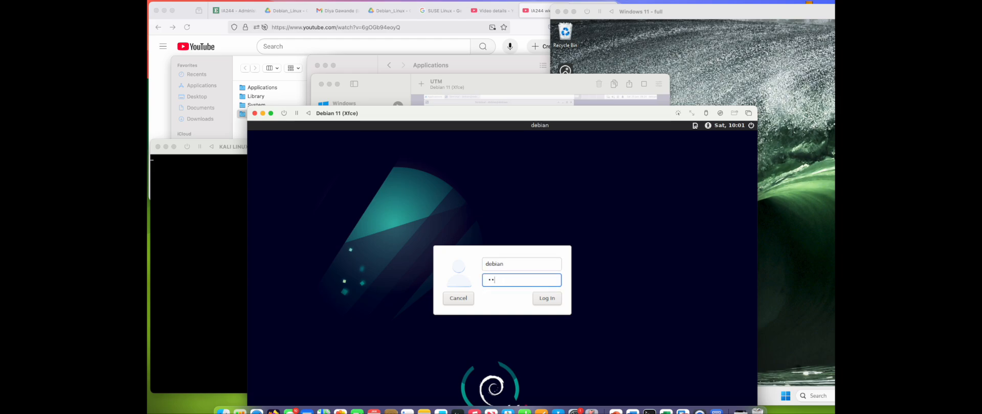
type("bian")
key("Return")
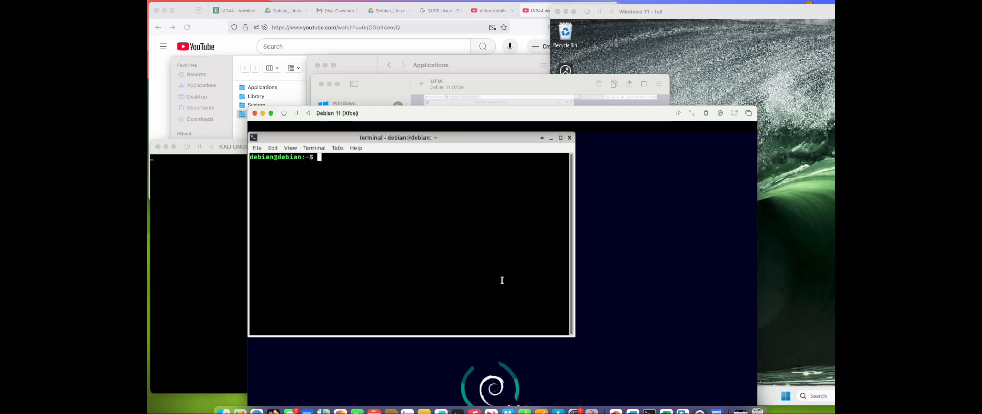
Step: Rearrange the virtual machine windows, moving Windows 11 aside and bringing Debian to the front
left_click(236, 221)
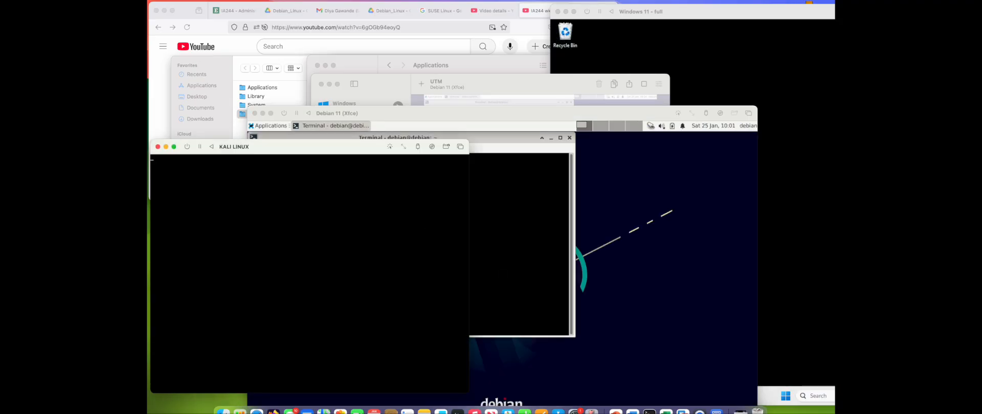
left_click_drag(731, 13, 763, 10)
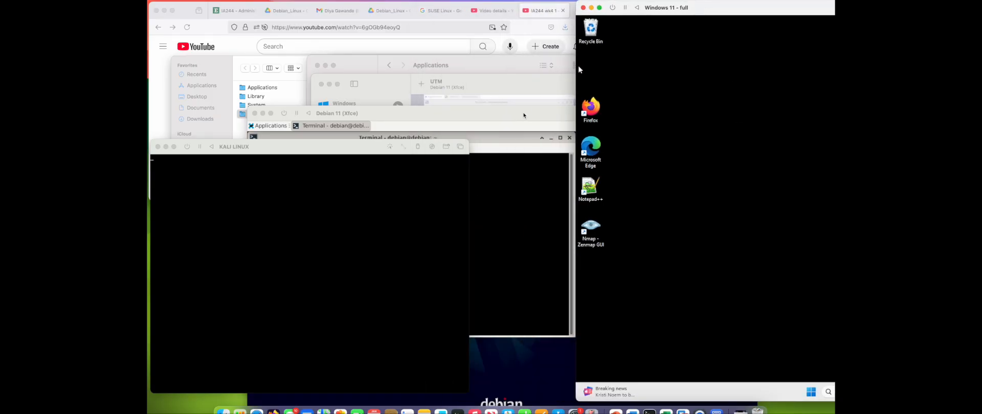
left_click(510, 118)
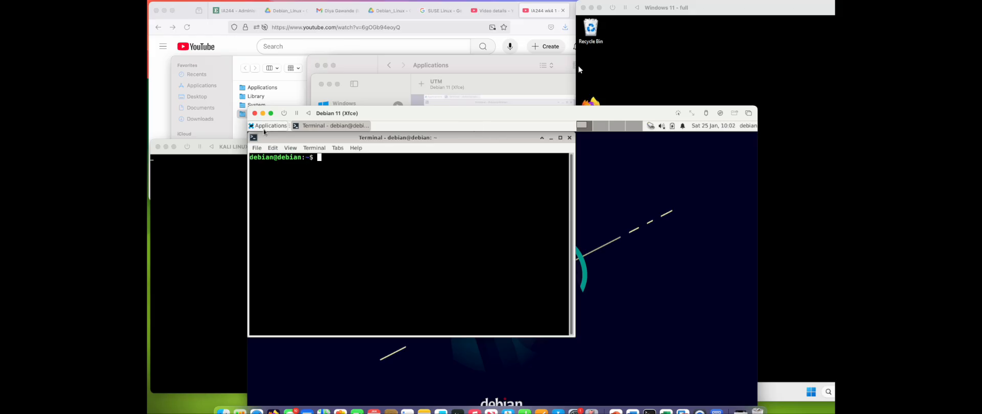
Step: Open the Applications folder and point out the UTM and VMware Fusion applications
left_click(223, 410)
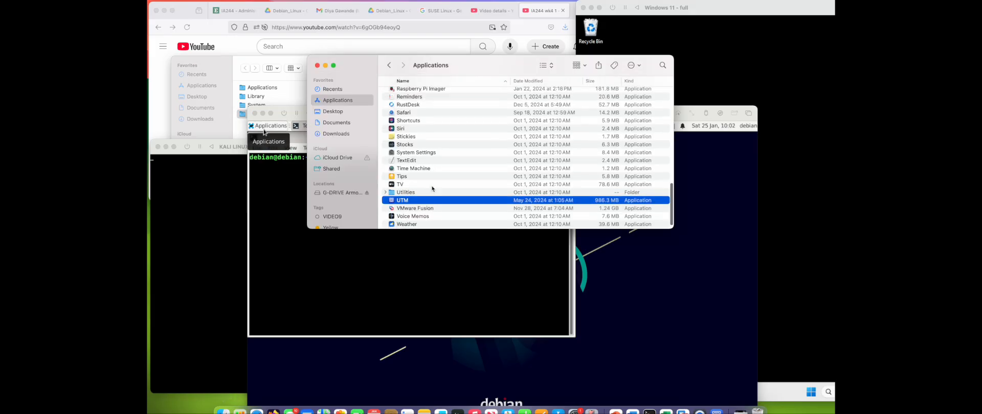
left_click(415, 198)
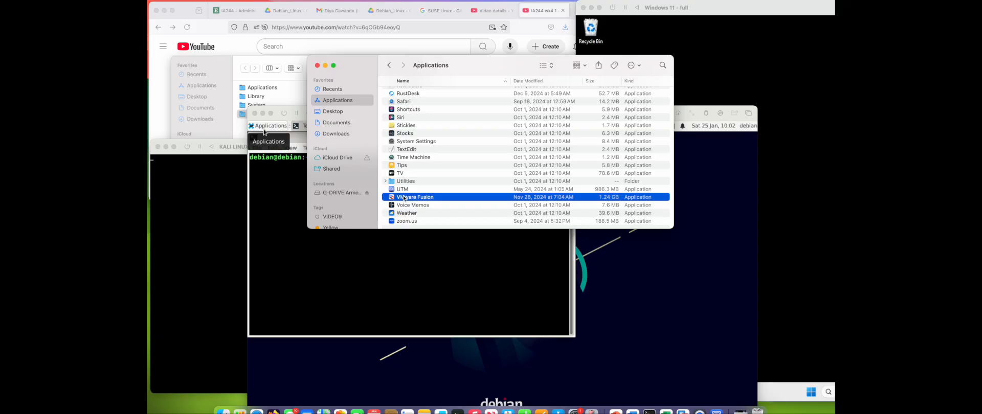
left_click(392, 257)
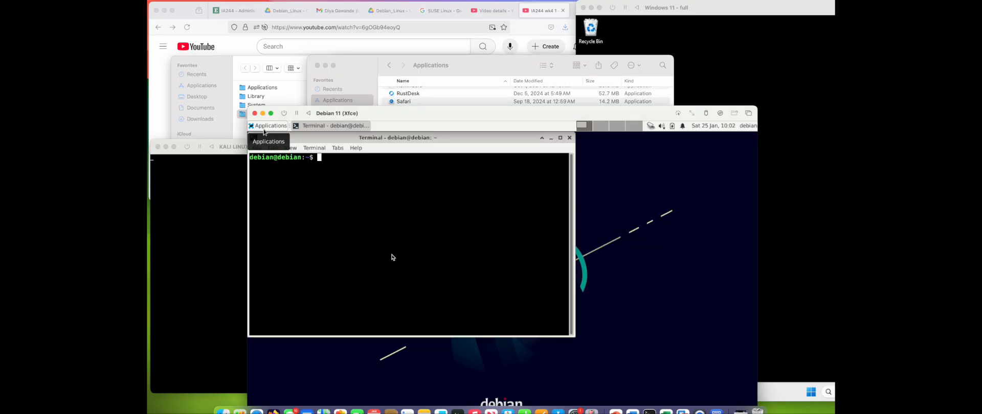
Step: Move the Debian window and bring the Windows 11 window forward to tidy the desktop
left_click_drag(456, 110, 383, 108)
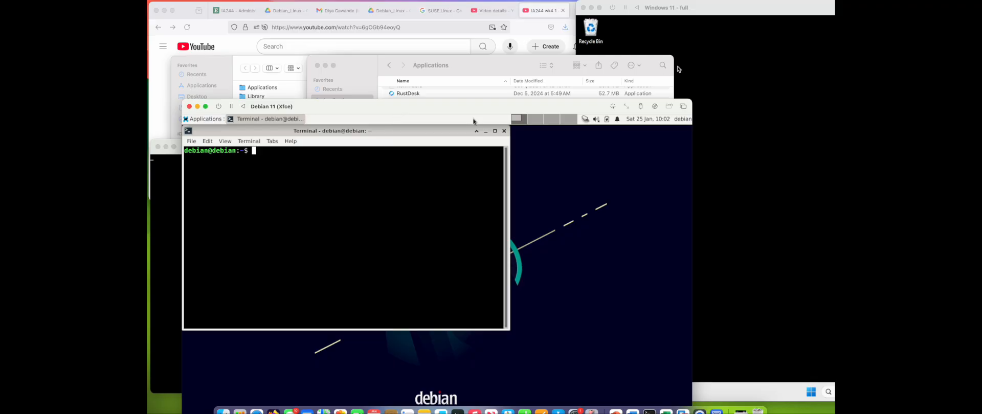
left_click(723, 70)
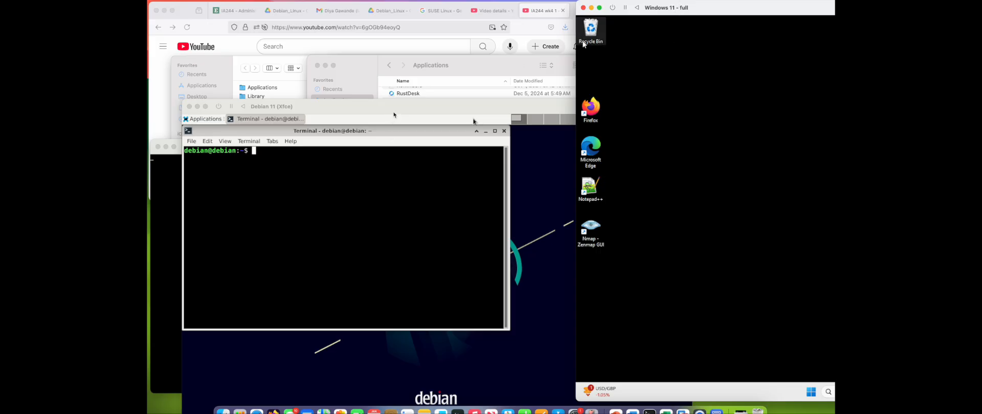
left_click_drag(394, 114, 391, 14)
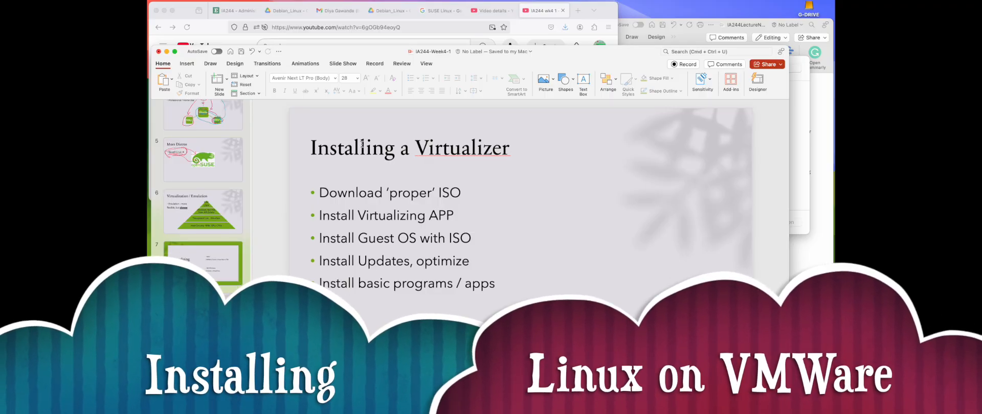
Step: Highlight the ‘Download ‘proper’ ISO’ bullet on the Installing a Virtualizer slide, then switch to the Debian_Linux Drive tab
left_click(450, 149)
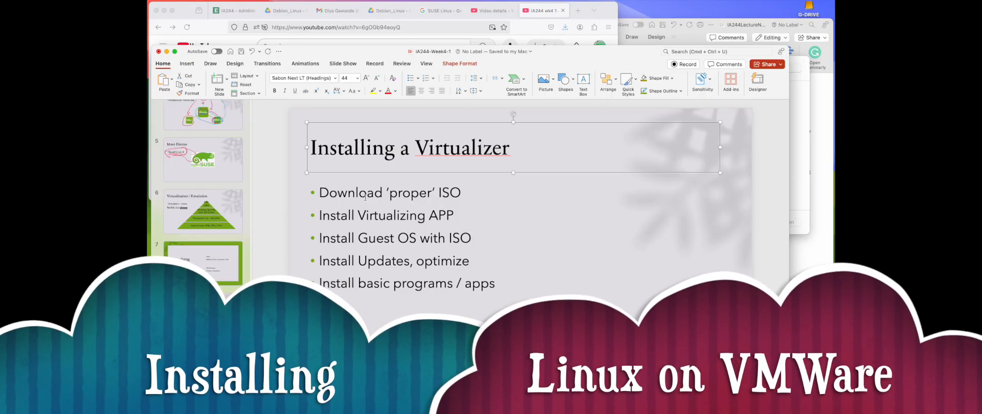
left_click(343, 195)
left_click_drag(317, 193, 460, 195)
left_click(460, 196)
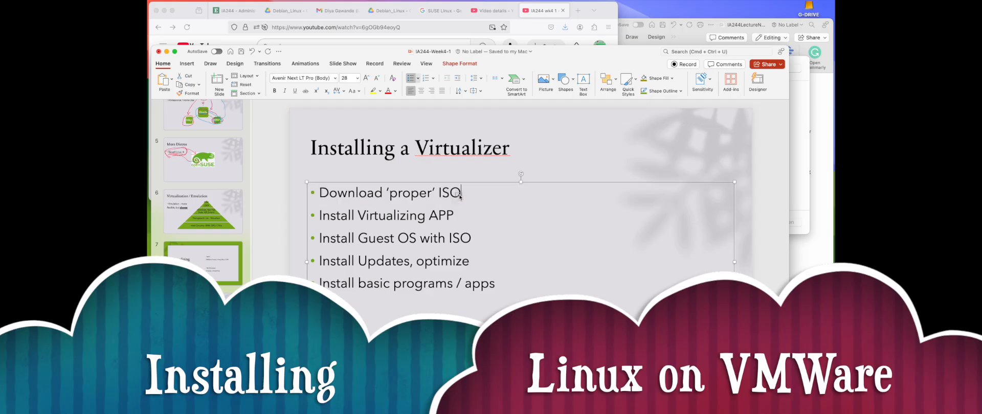
left_click(287, 10)
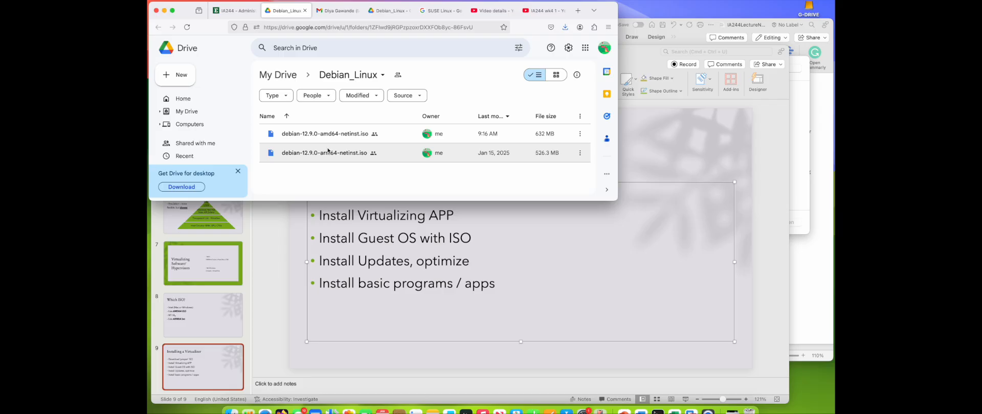
Step: Handwrite 'G 150' in ink beside the 'Download ‘proper’ ISO' bullet using the black pen
left_click(404, 208)
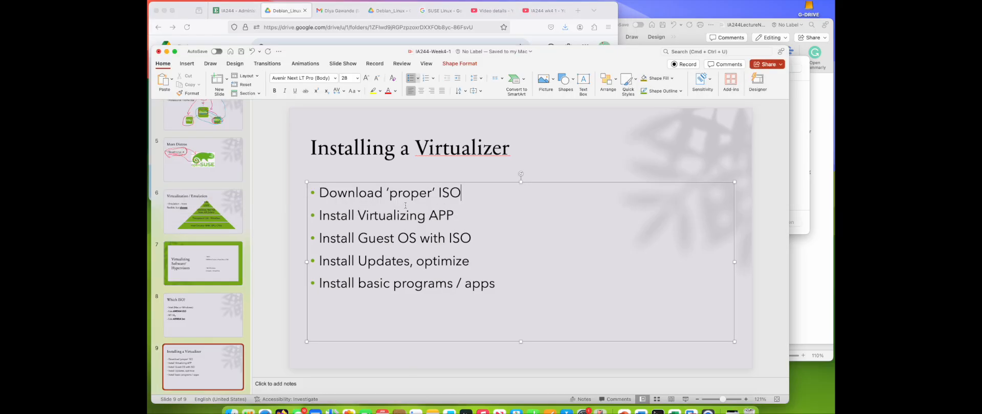
left_click(568, 167)
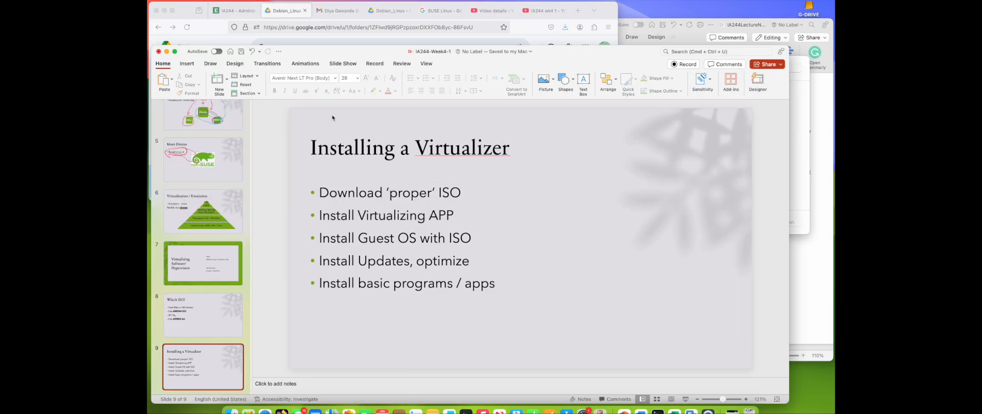
left_click(210, 64)
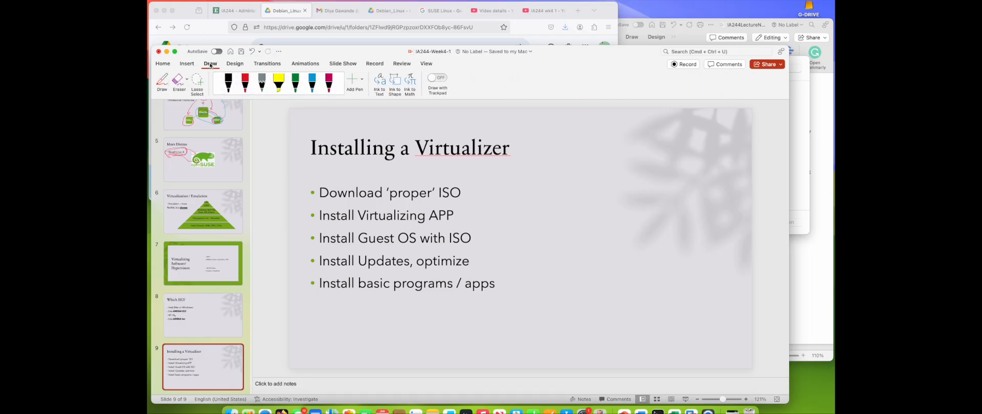
left_click(491, 192)
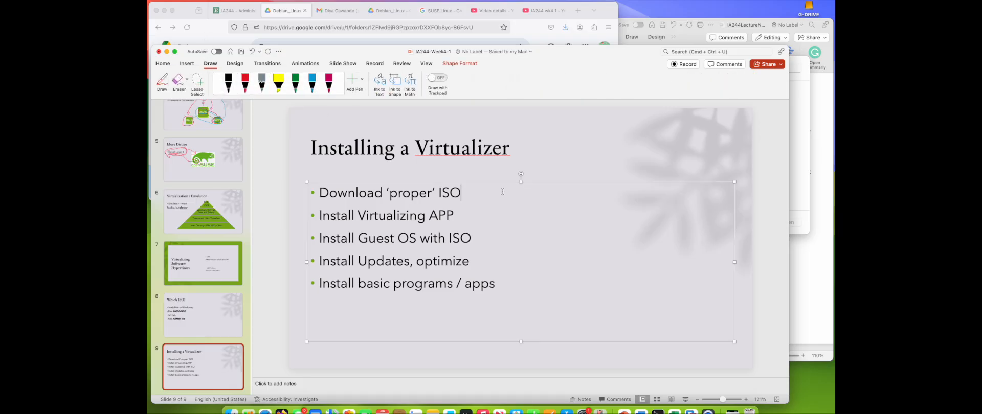
type("guest ISO")
key("BackSpace")
key("BackSpace")
key("BackSpace")
key("BackSpace")
key("BackSpace")
key("BackSpace")
key("BackSpace")
key("BackSpace")
key("BackSpace")
key("Escape")
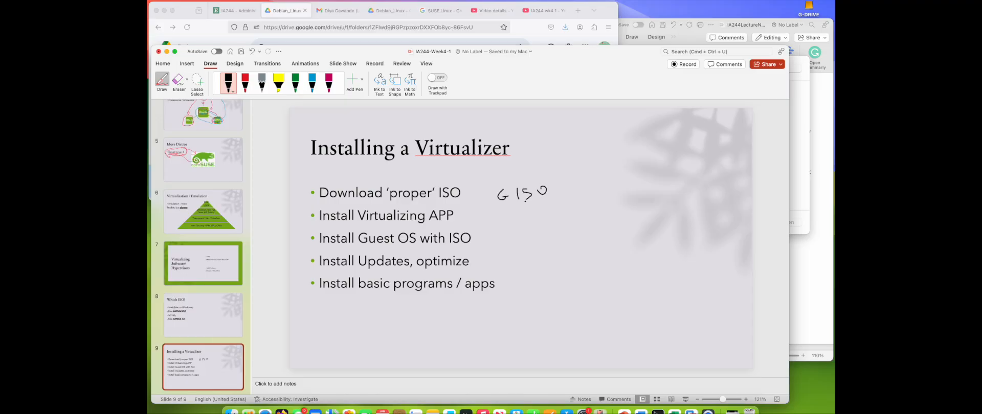
Step: Add ink marks: underline 'G 150' with an arrow to 'H 150', and circle 'Virtualizer' in the title
left_click_drag(516, 202, 581, 196)
left_click_drag(625, 190, 619, 196)
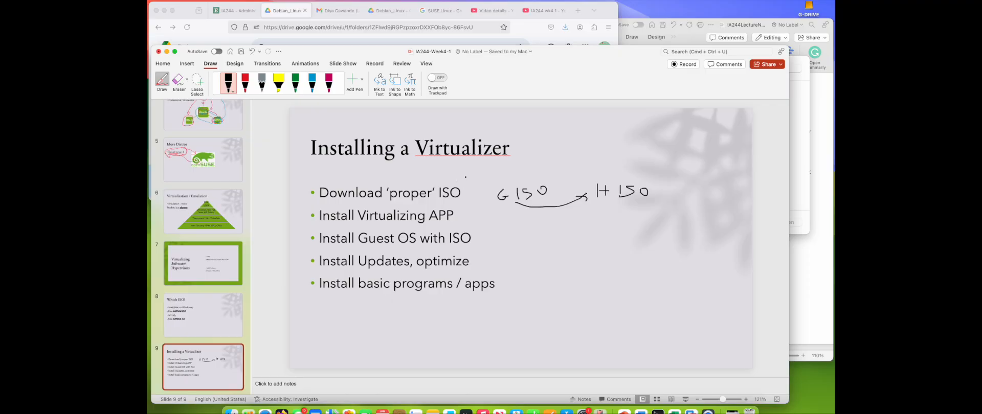
left_click_drag(505, 167, 488, 177)
left_click_drag(434, 161, 412, 140)
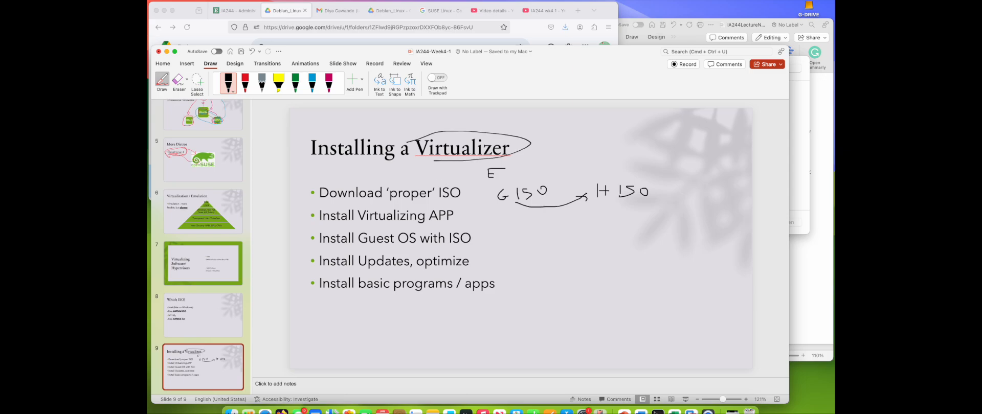
Step: Download debian-12.9.0-arm64-netinst.iso from the Debian_Linux Drive folder
left_click(188, 12)
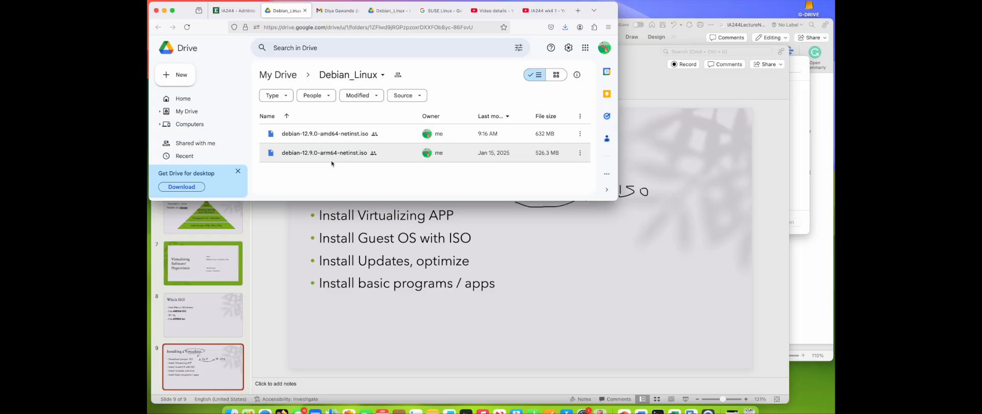
left_click(580, 152)
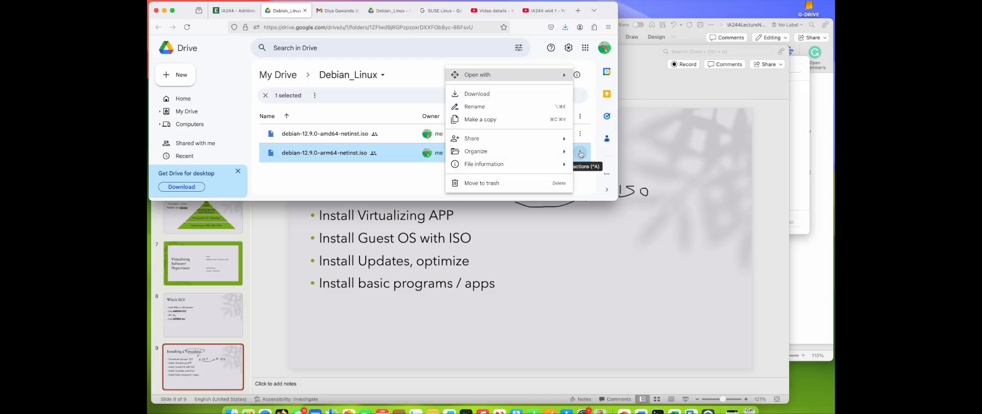
left_click(493, 95)
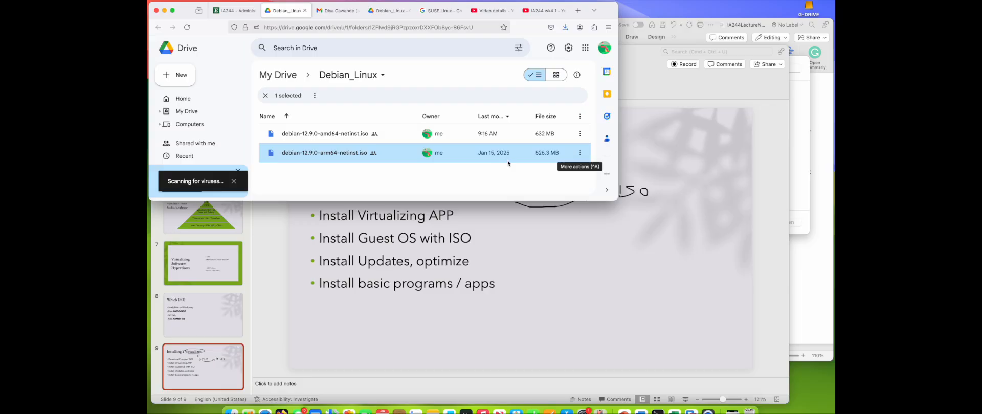
left_click(451, 144)
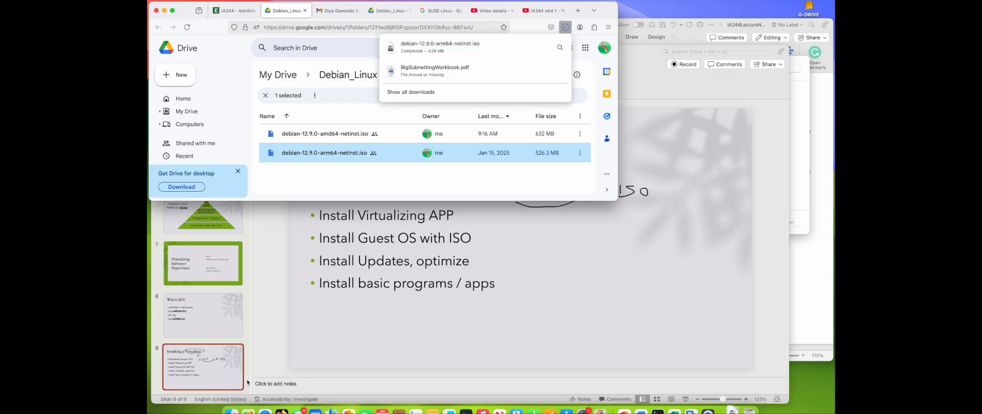
Step: Locate the downloaded Debian ISO in Downloads and check the copy inside the ISOs folder
left_click(232, 410)
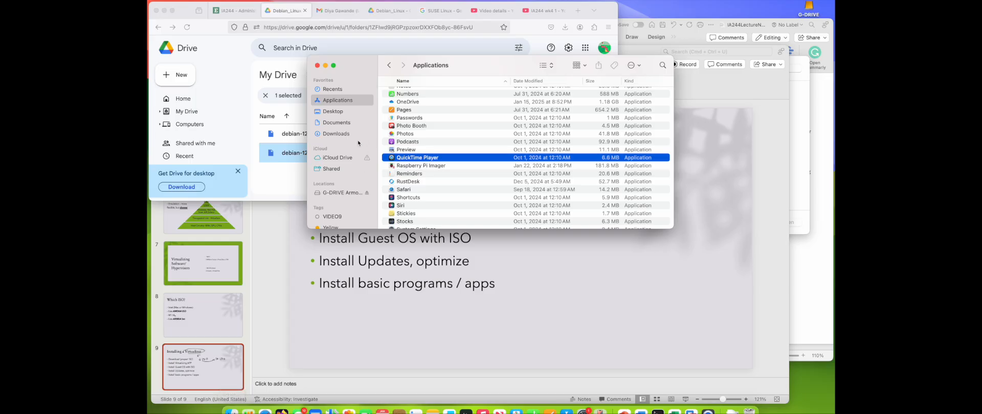
left_click(351, 136)
left_click(426, 93)
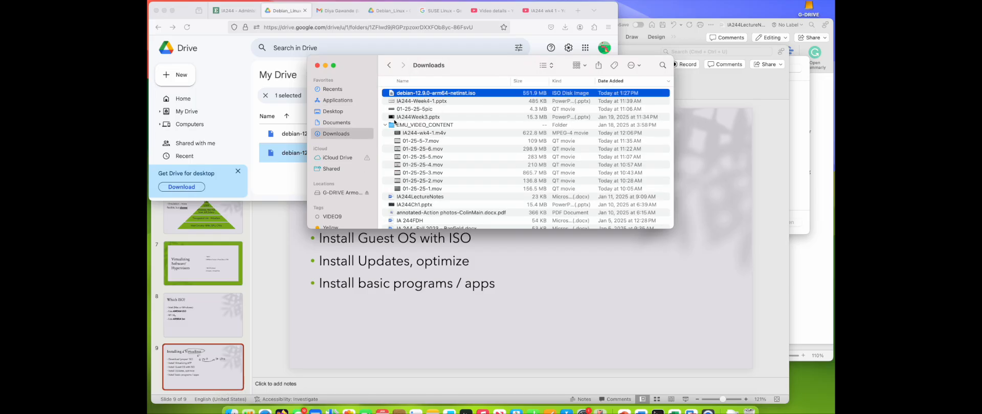
scroll(394, 122, "down", 10)
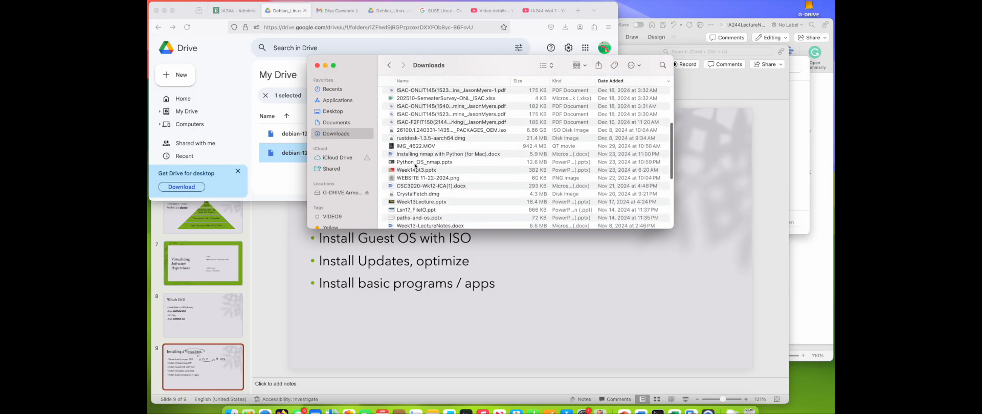
left_click(332, 65)
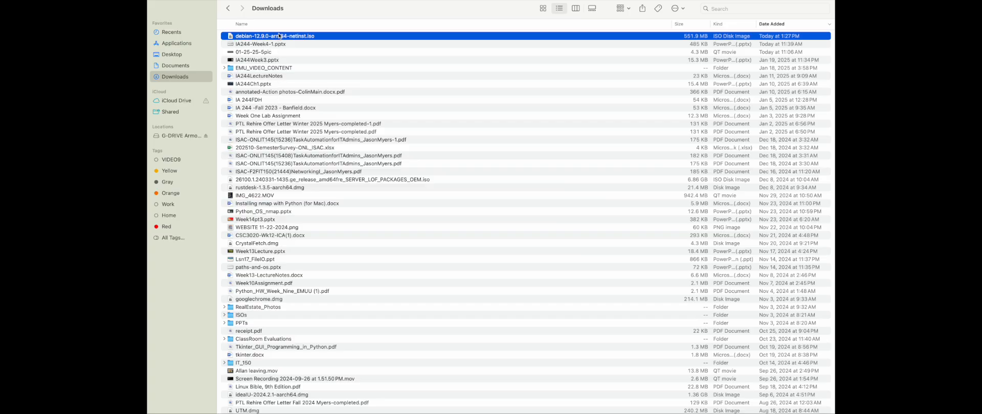
left_click(290, 119)
left_click(274, 38)
double_click(238, 316)
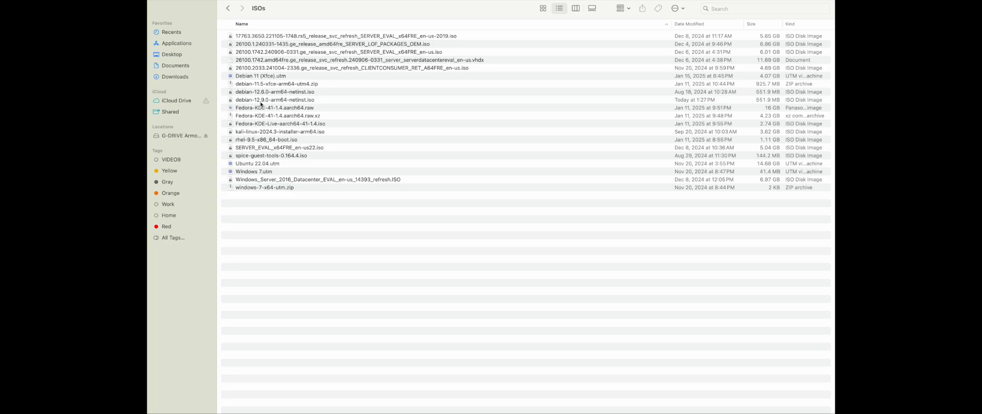
left_click(275, 102)
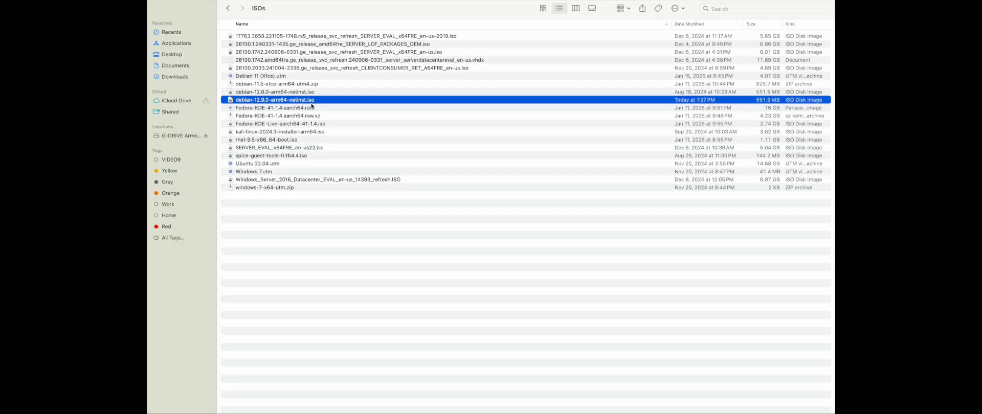
left_click(229, 8)
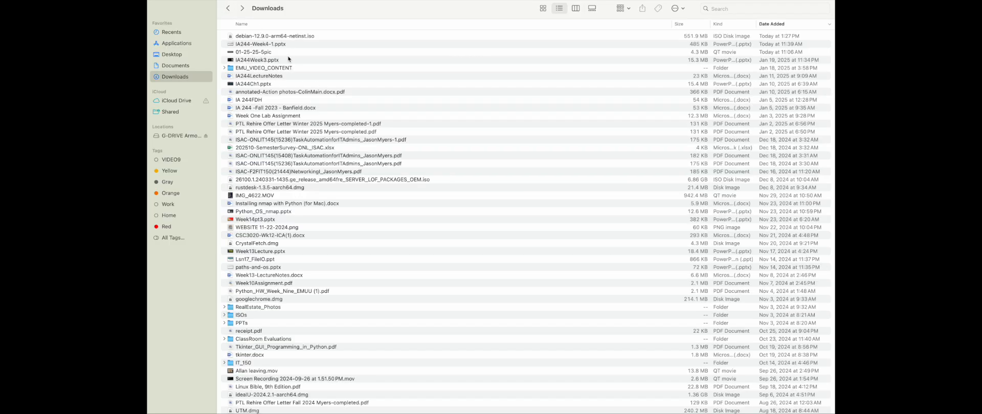
Step: Move the Downloads copy of debian-12.9.0-arm64-netinst.iso to the Trash
left_click(288, 36)
right_click(287, 37)
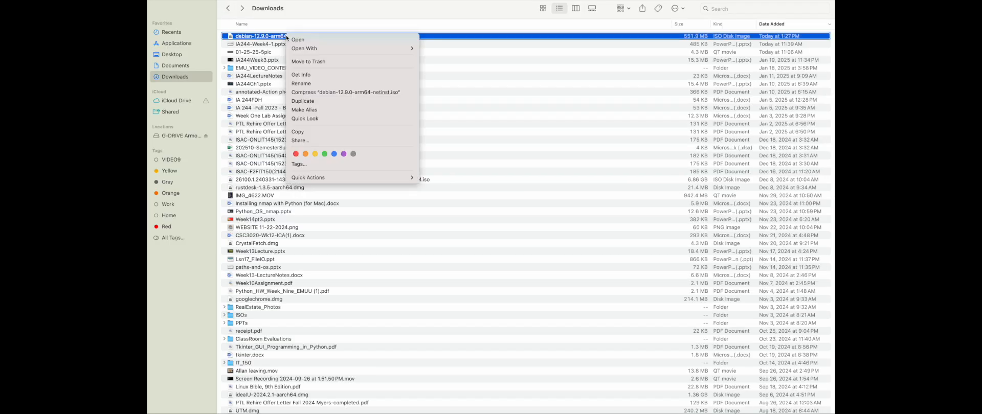
left_click(295, 60)
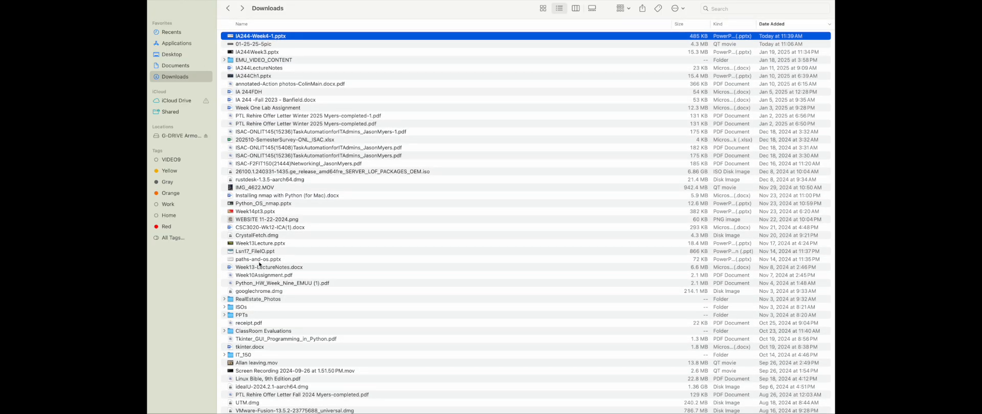
Step: Open VMware Fusion from the Applications folder
left_click(223, 309)
scroll(263, 345, "down", 2)
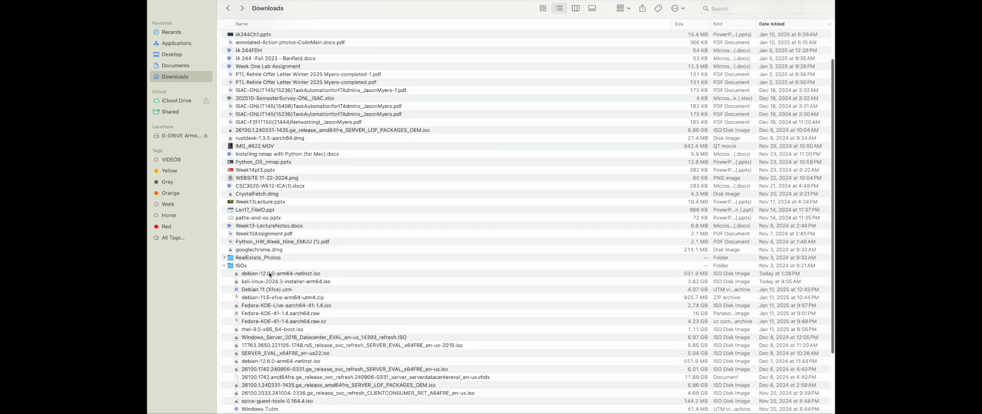
left_click(176, 43)
scroll(281, 141, "down", 5)
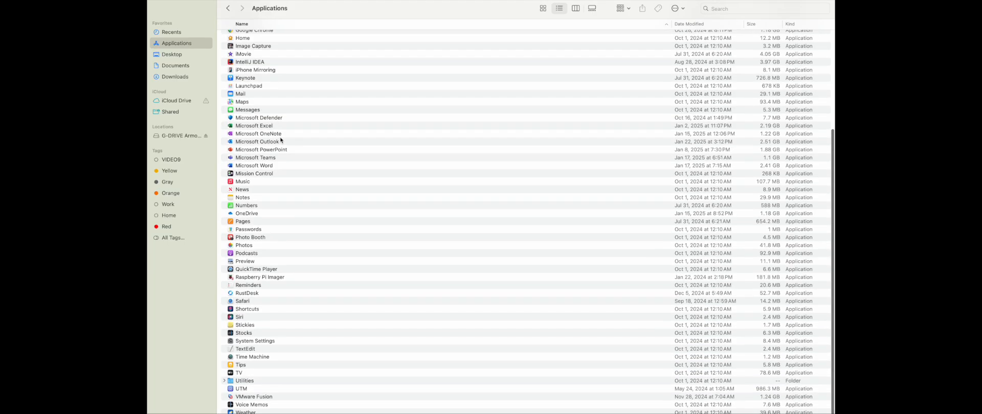
left_click(253, 397)
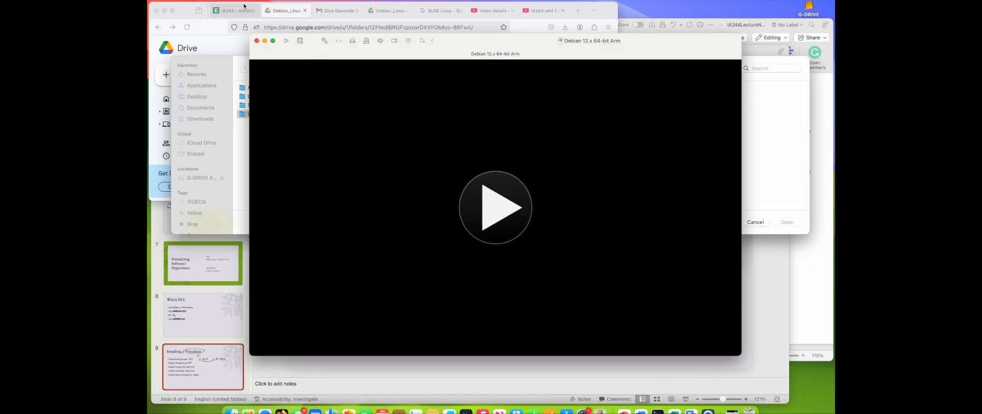
Step: Create a new virtual machine installing from disc image debian-12.9.0-arm64-netinst.iso in the ISOs folder
left_click(217, 0)
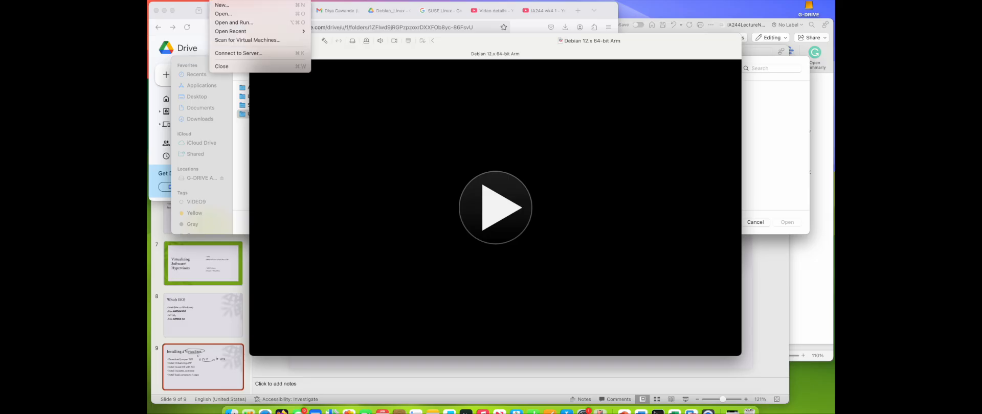
left_click(222, 5)
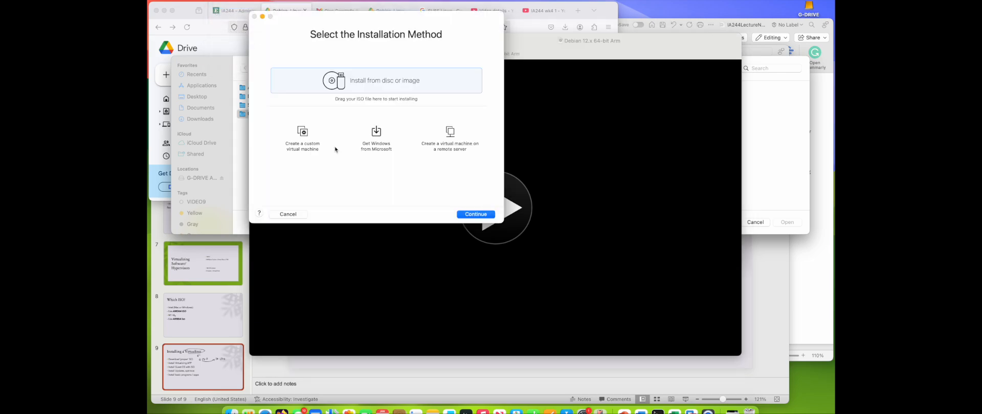
double_click(360, 87)
left_click(387, 197)
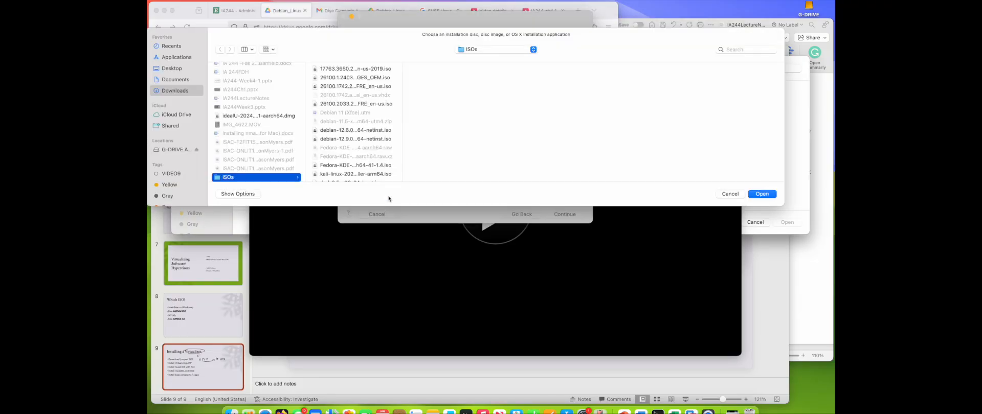
double_click(403, 122)
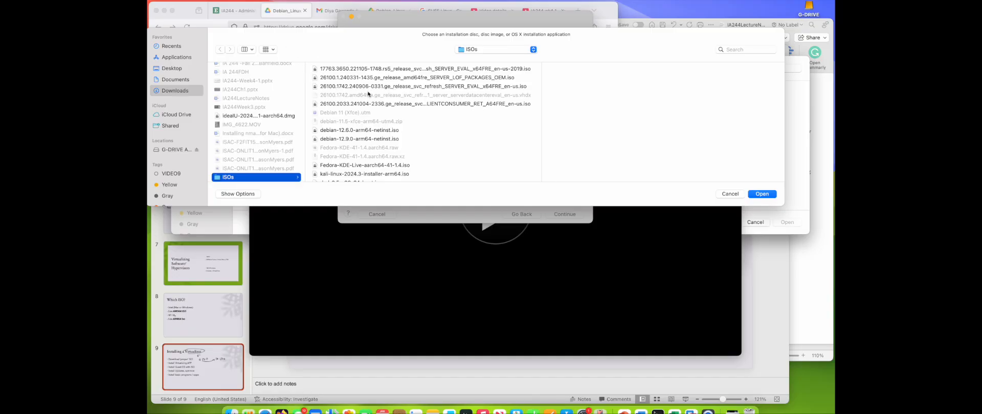
left_click(365, 139)
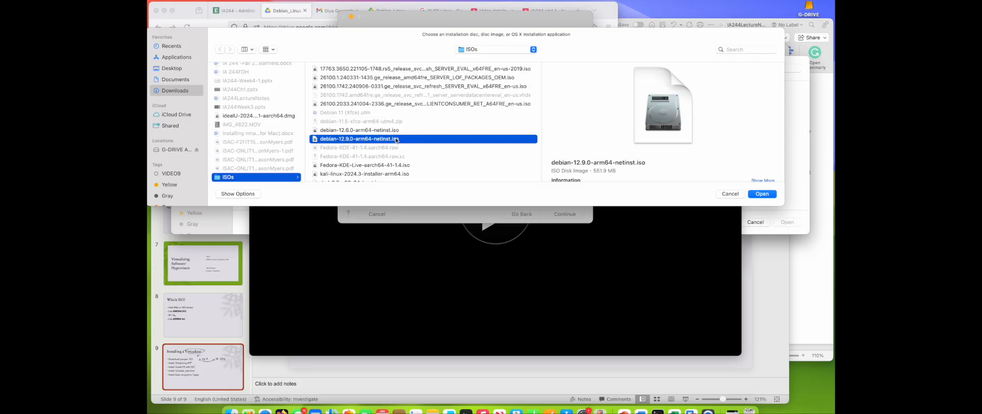
left_click(766, 195)
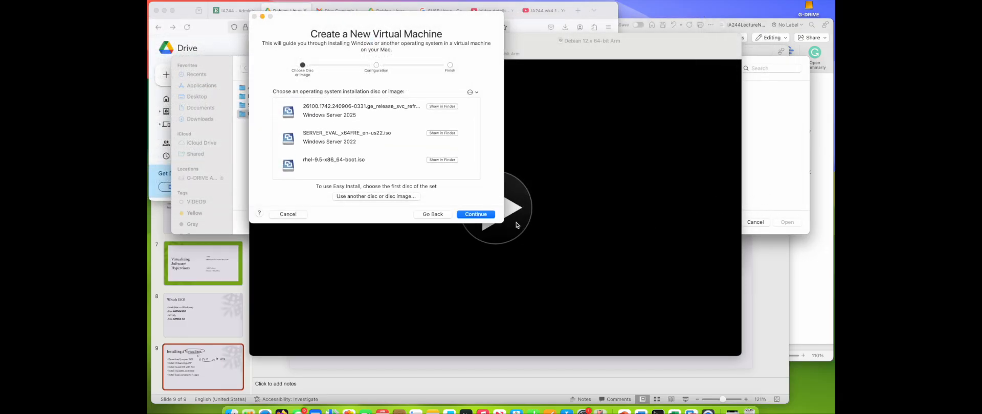
left_click(485, 215)
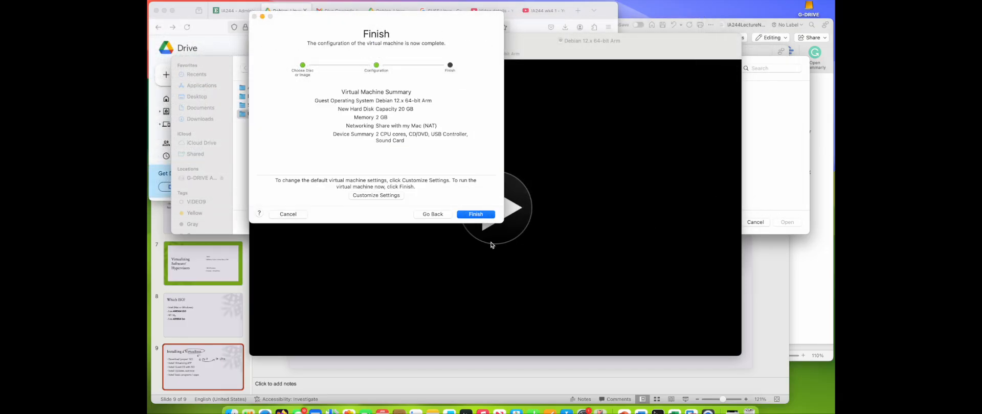
Step: Customize settings and save the virtual machine as 'Debian 12.x 64-bit Arm 2- latest'
left_click(396, 196)
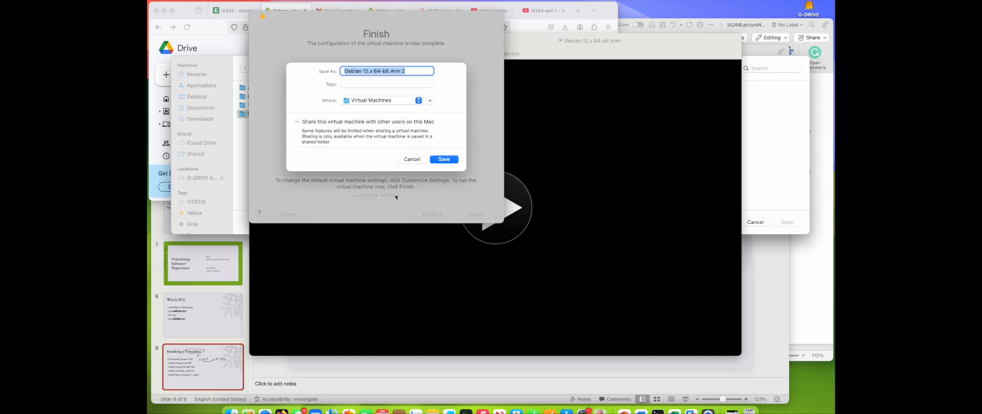
left_click(414, 72)
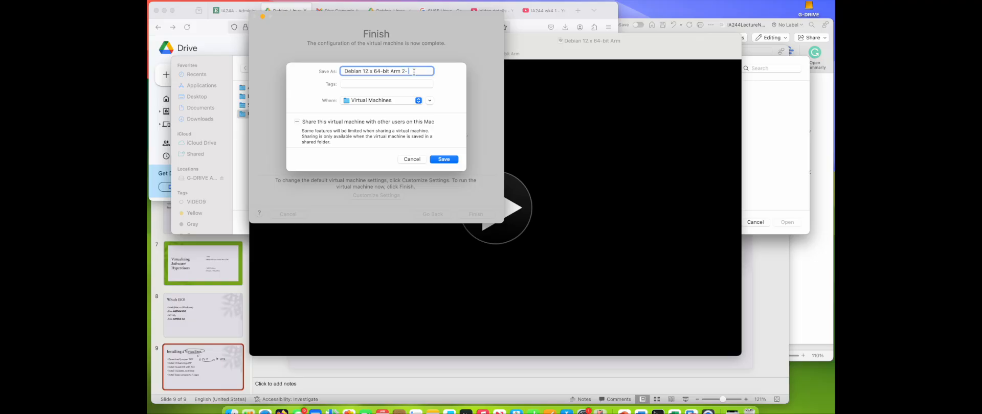
type("- latest")
left_click(453, 160)
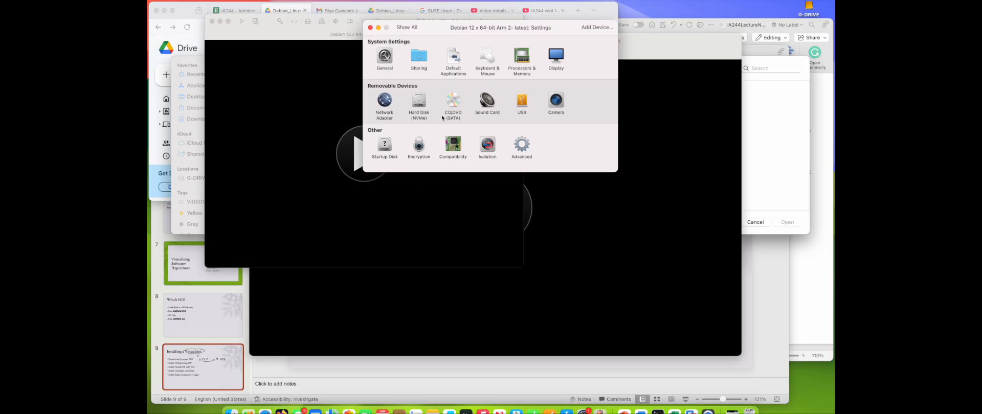
Step: Set the virtual machine's memory to 6144 MB in Processors & Memory settings
left_click(522, 61)
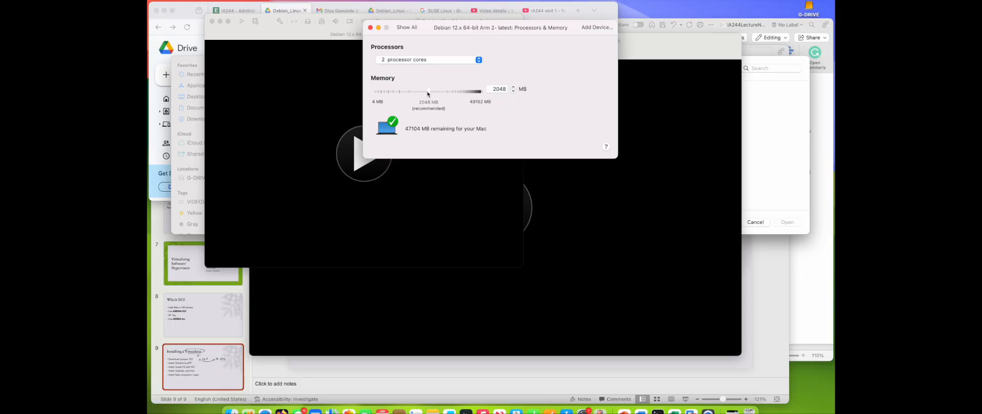
left_click_drag(428, 94, 462, 93)
left_click(514, 87)
left_click(514, 88)
left_click(506, 88)
double_click(506, 89)
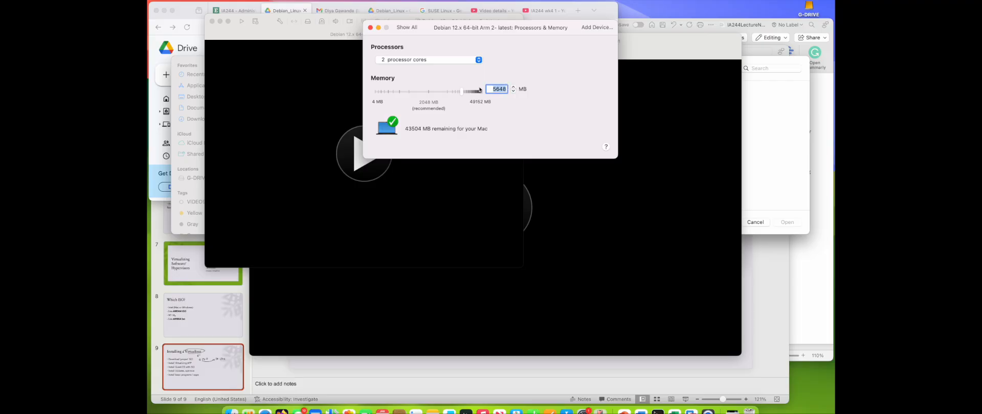
type("6144")
left_click(371, 28)
Step: Start the virtual machine and boot the Graphical install entry
left_click(372, 155)
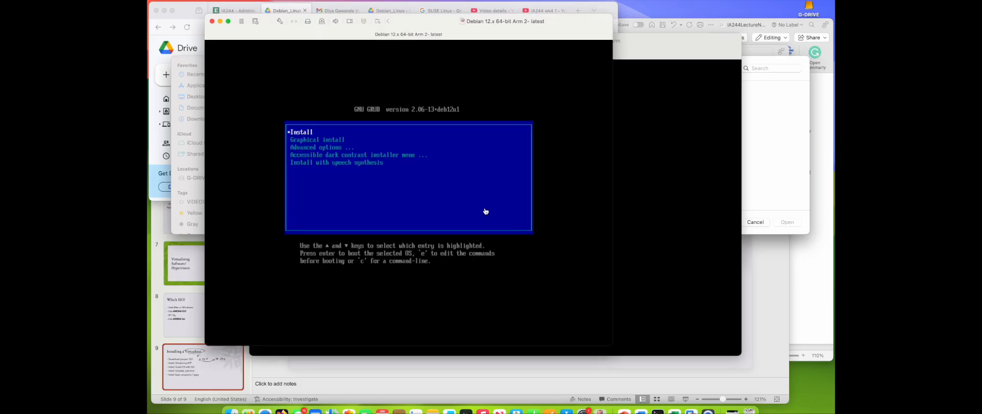
left_click(485, 211)
key("Down")
key("Return")
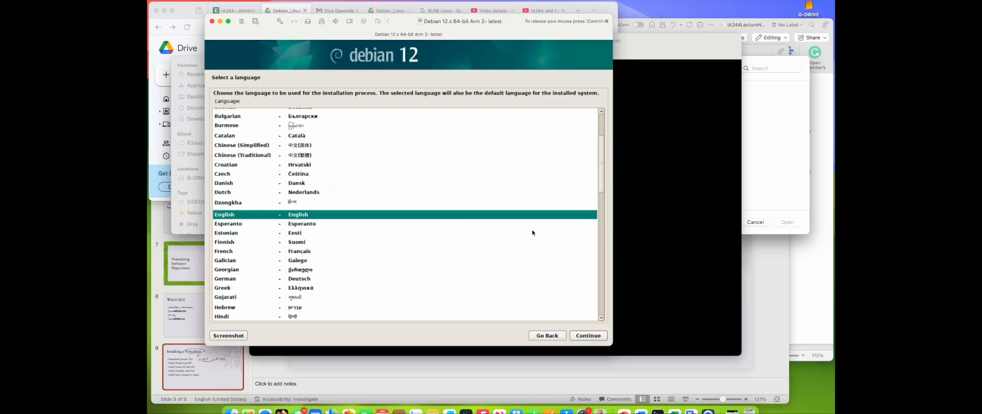
Step: Accept English, United States and American English as installer language, location and keymap
left_click(585, 336)
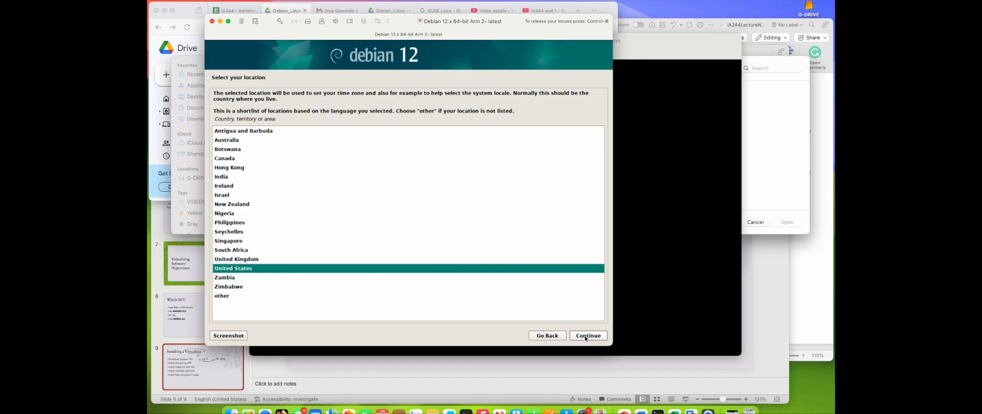
left_click(585, 336)
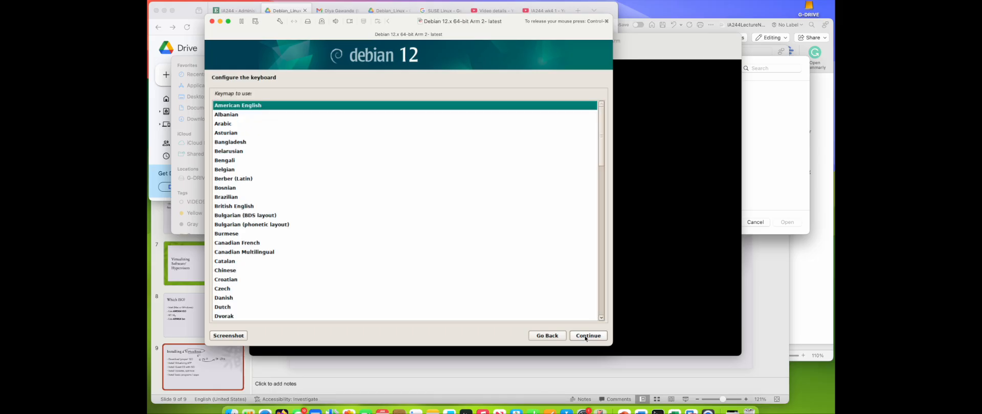
left_click(586, 336)
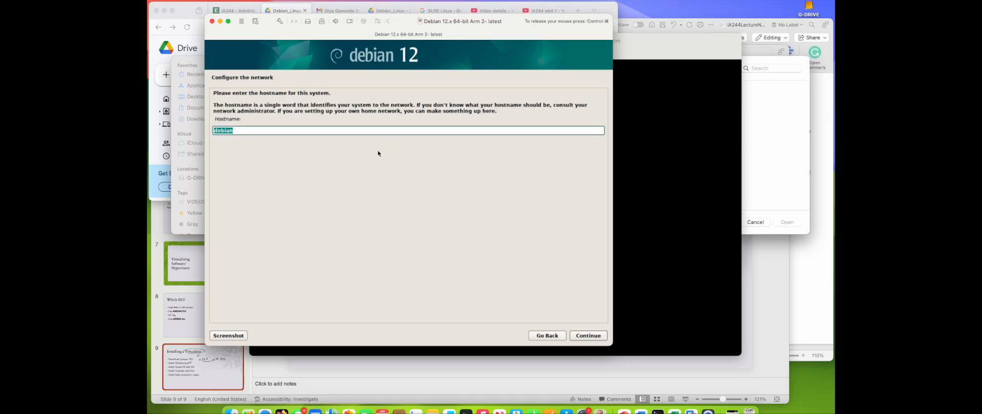
Step: Keep the default hostname debian and leave the domain name empty
key("Return")
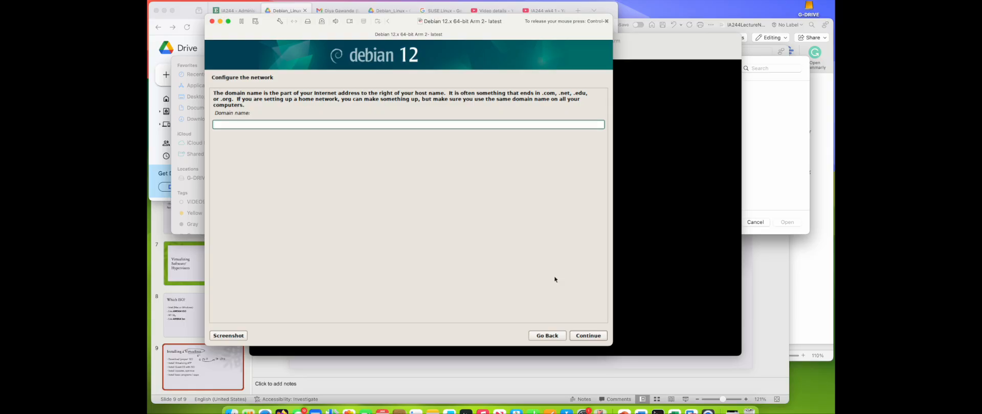
left_click(584, 339)
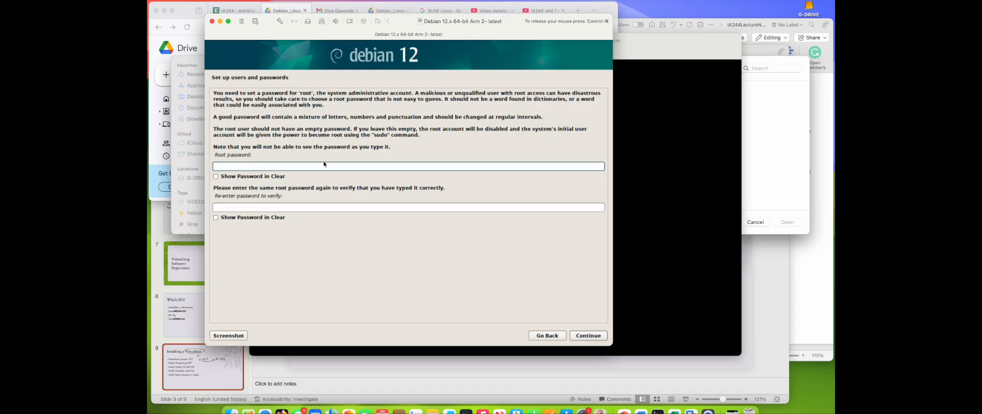
Step: Enter and re-enter the root password, then continue
type("****")
key("Tab")
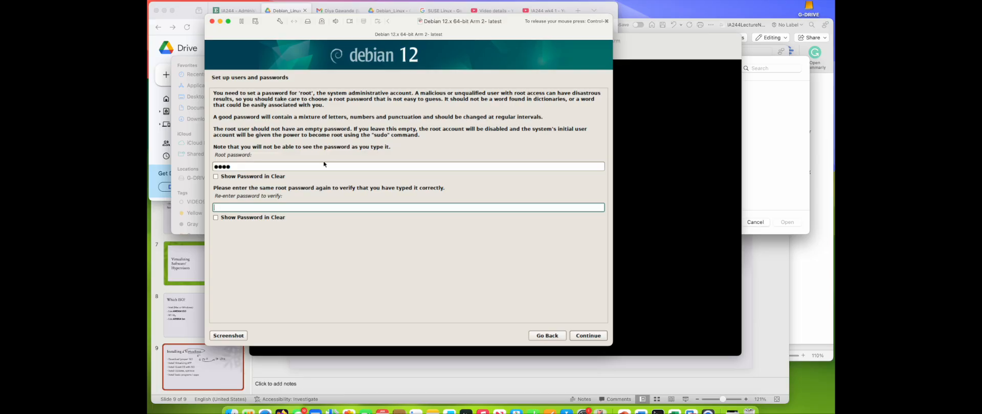
type("****")
left_click(588, 336)
Step: Enter the new user's full name and accept the suggested username
type("ja")
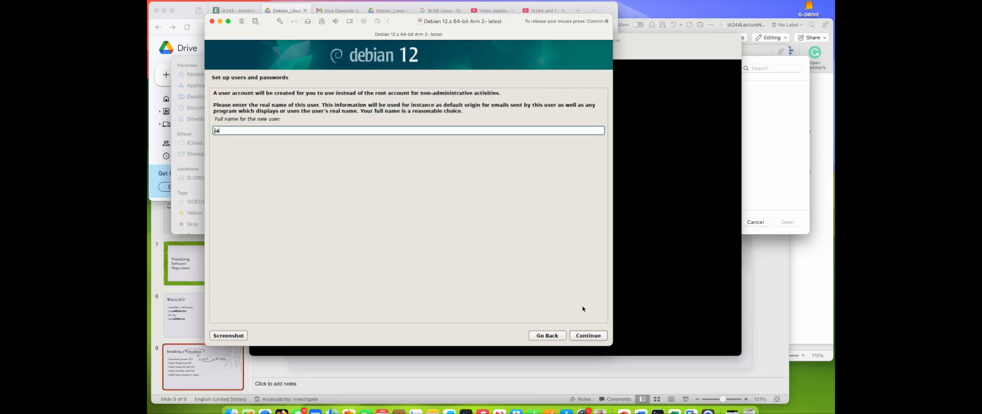
type("son myers")
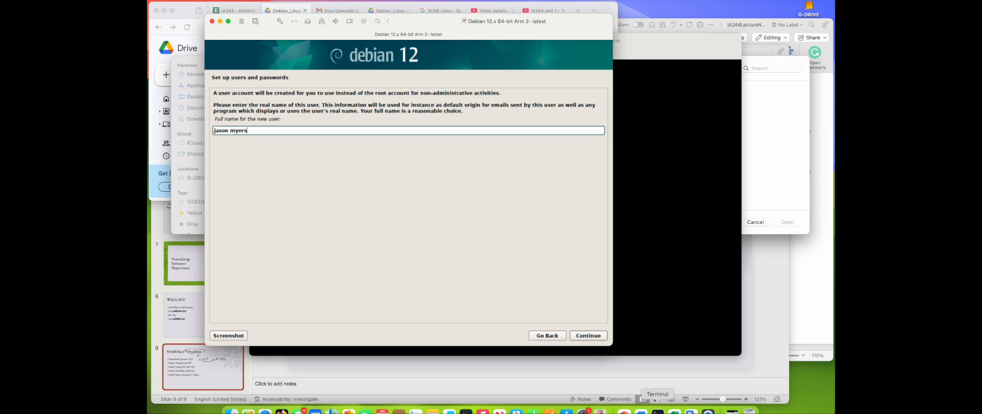
left_click(601, 336)
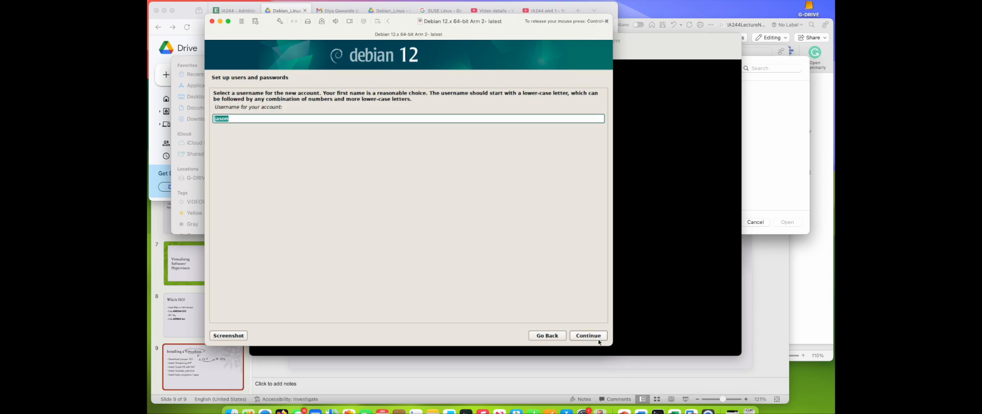
left_click(599, 340)
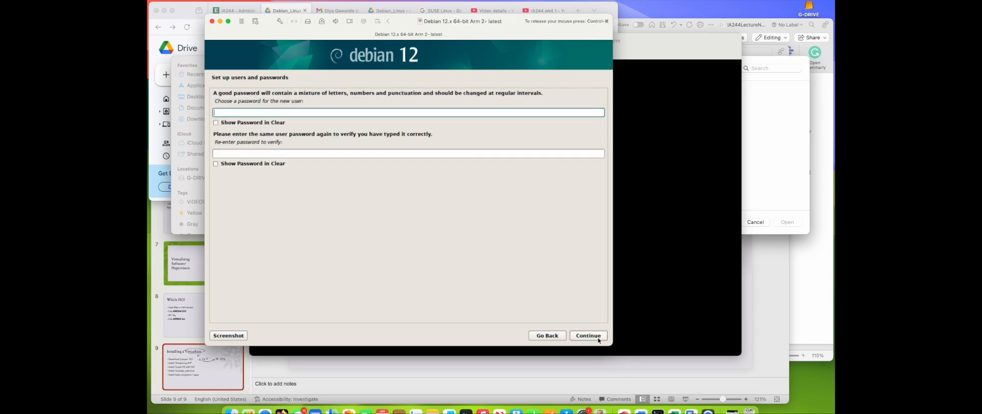
Step: Enter and re-enter the new user's password, then continue
type("pass")
left_click(400, 154)
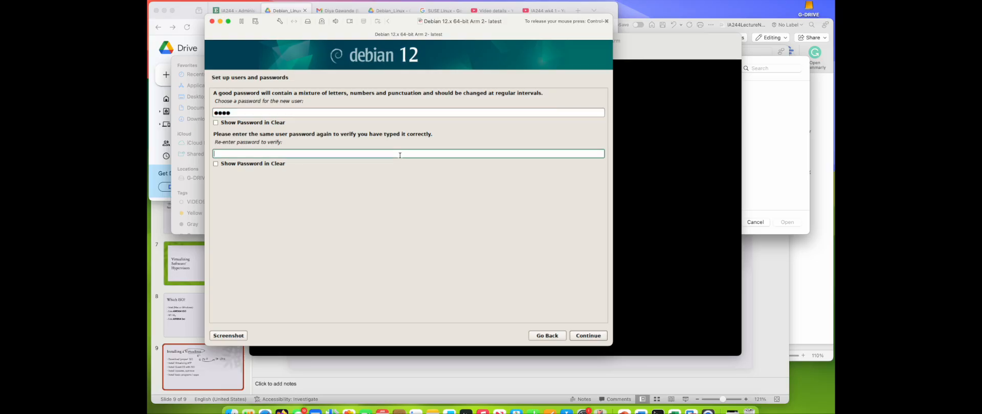
type("pass")
left_click(582, 336)
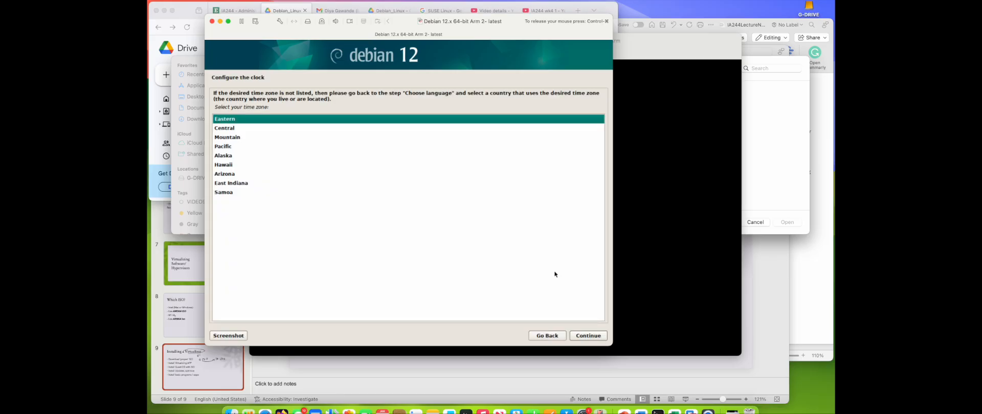
Step: Keep the Eastern time zone and guided-partition the VMware NVMe disk with all files in one partition
left_click(595, 337)
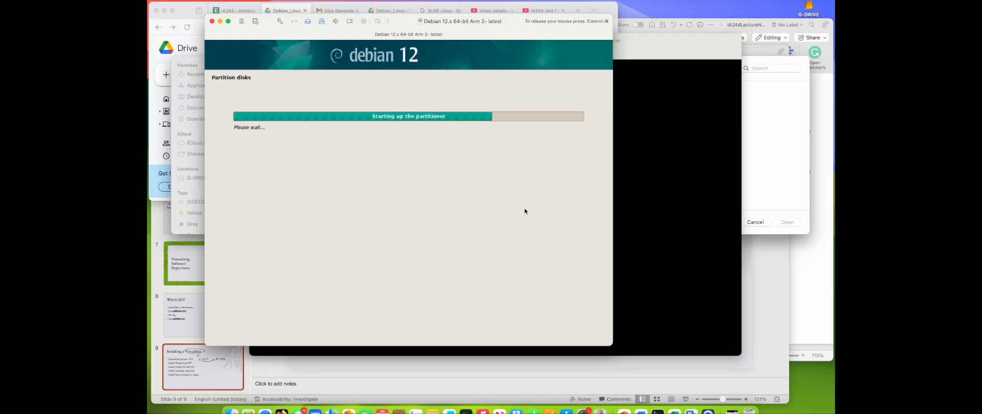
left_click(603, 336)
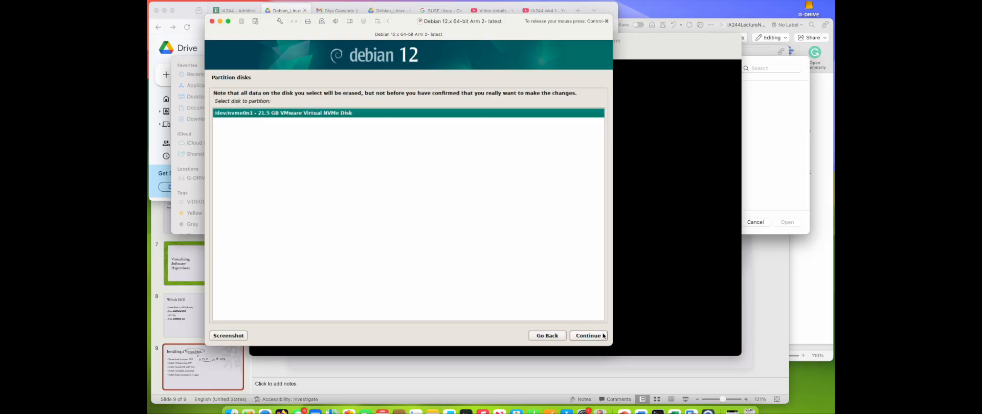
left_click(579, 337)
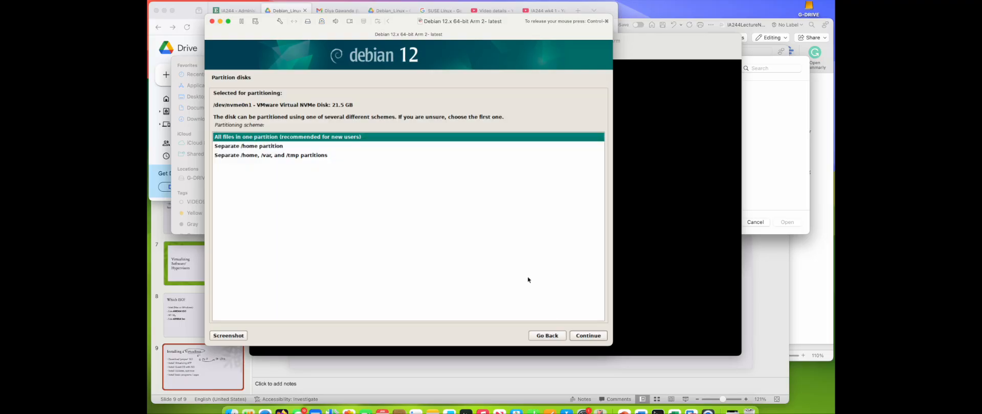
left_click(589, 337)
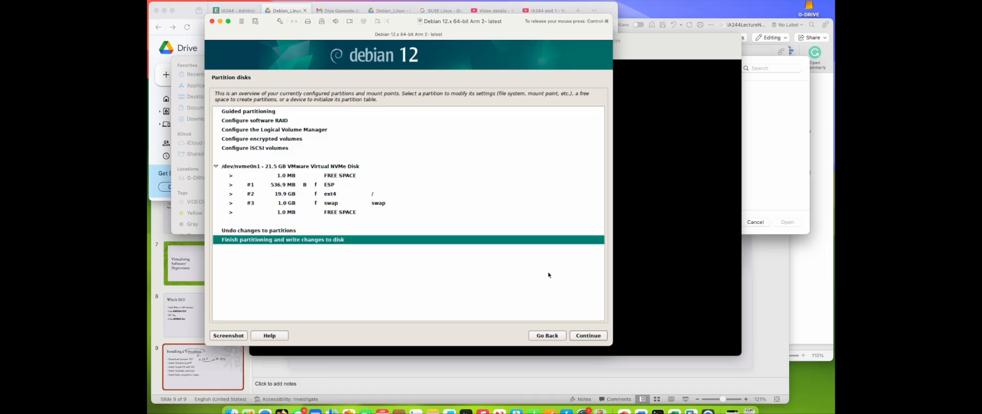
Step: Finish partitioning and confirm writing the changes to disk
left_click(581, 338)
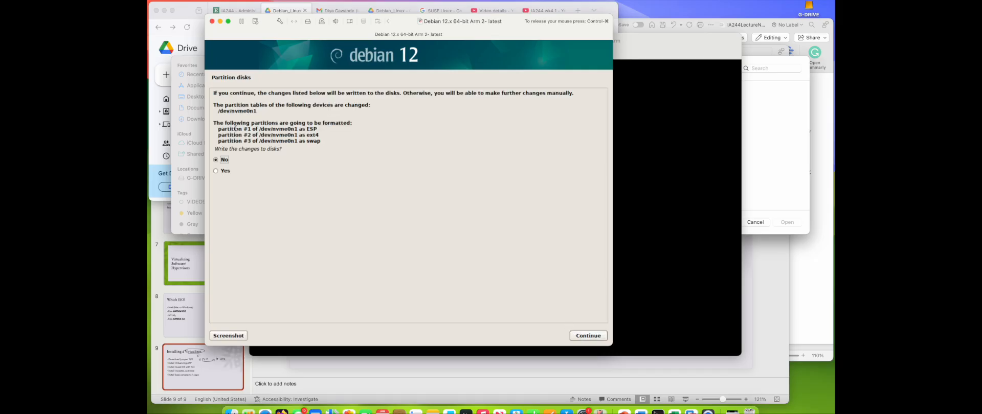
left_click(225, 171)
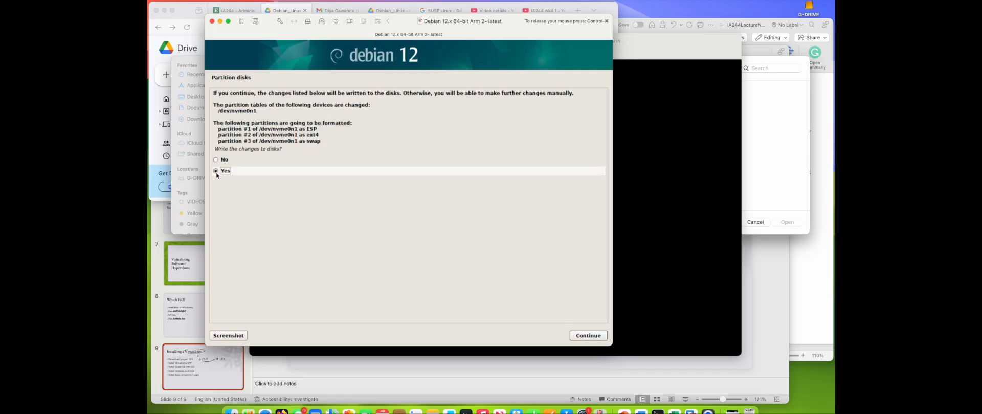
left_click(587, 336)
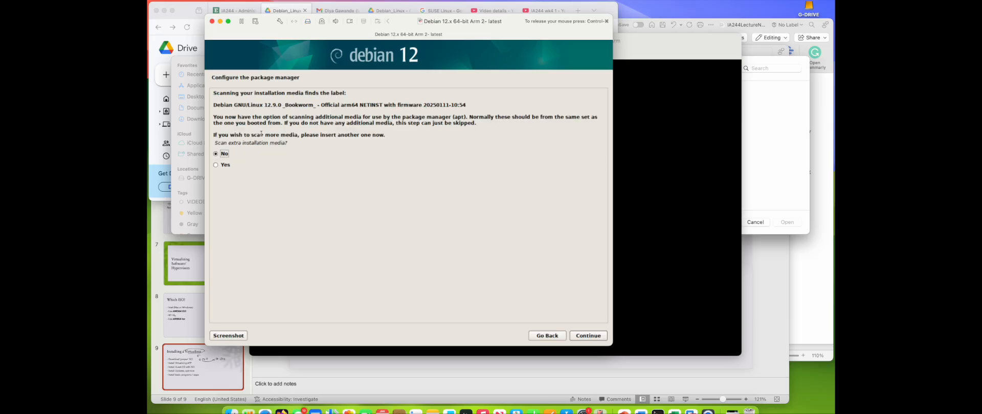
Step: Configure the package manager with no extra media, a United States mirror and no HTTP proxy
left_click(589, 336)
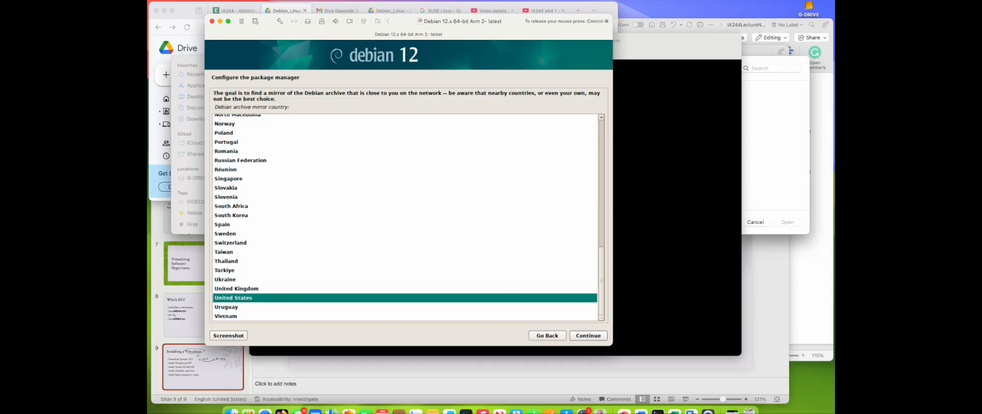
left_click(580, 334)
left_click(581, 335)
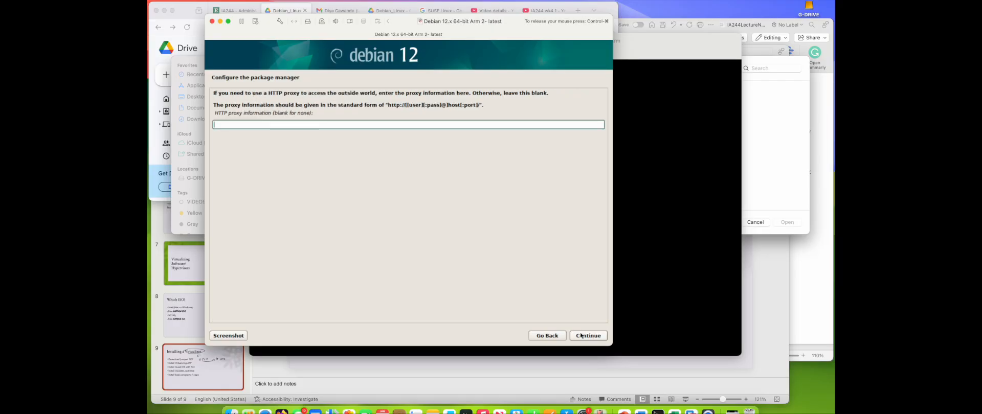
left_click(581, 336)
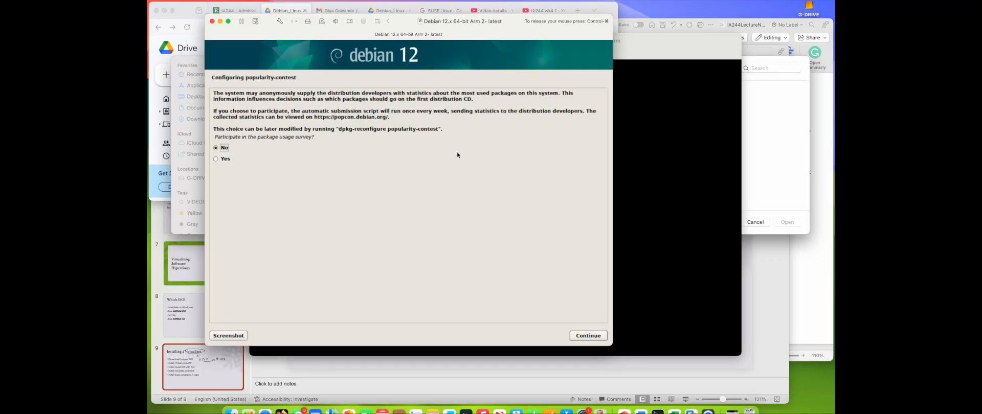
Step: Choose to participate in the package usage survey
left_click(225, 159)
left_click(587, 335)
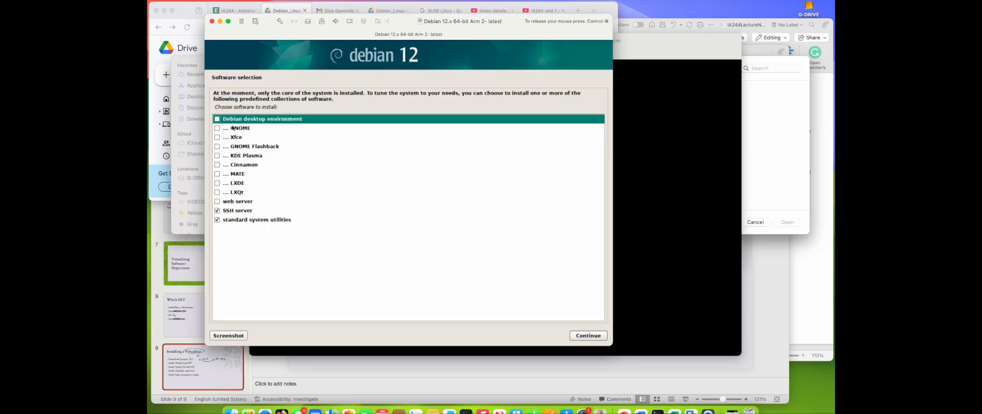
Step: Select the Debian desktop environment with GNOME, deselect SSH server, and continue the software installation
left_click(216, 120)
left_click(216, 128)
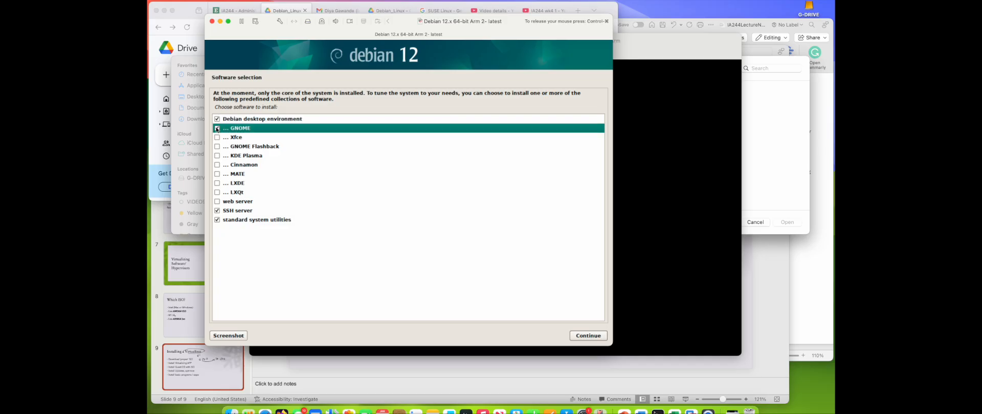
left_click(217, 211)
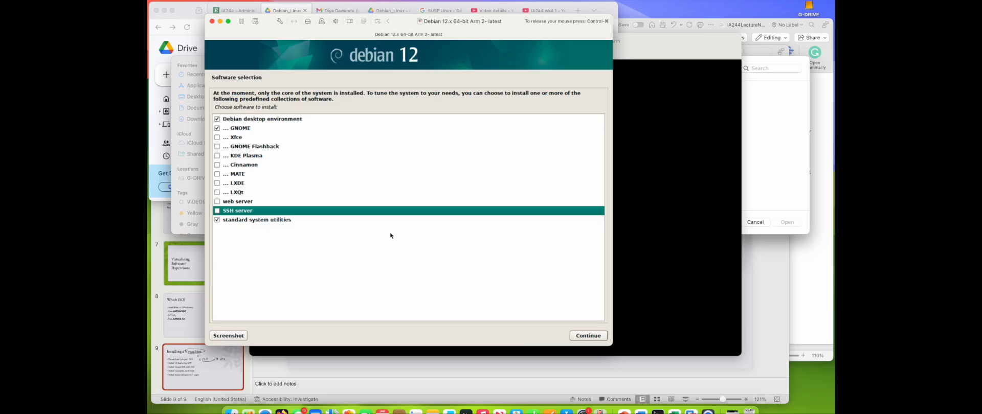
key("ctrl+super")
left_click(220, 122)
left_click(582, 333)
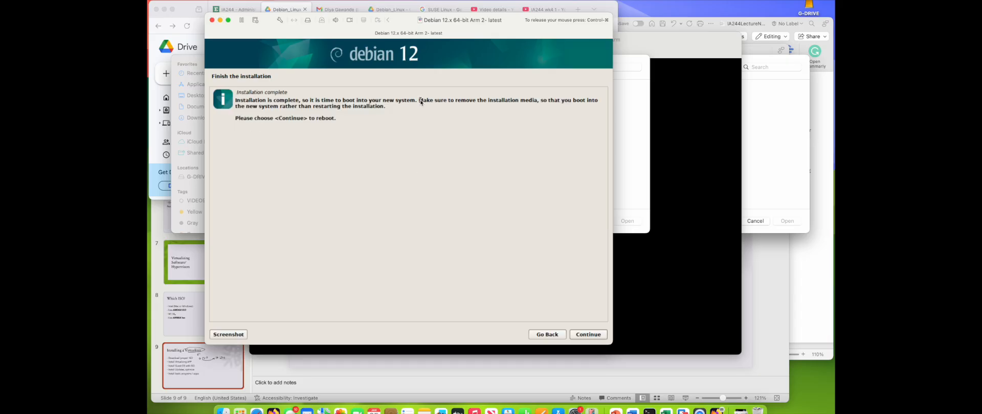
key("ctrl+super")
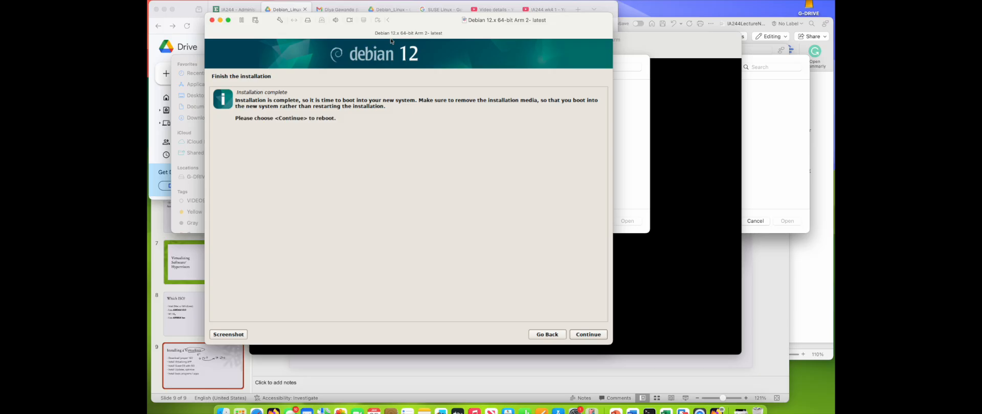
left_click(286, 0)
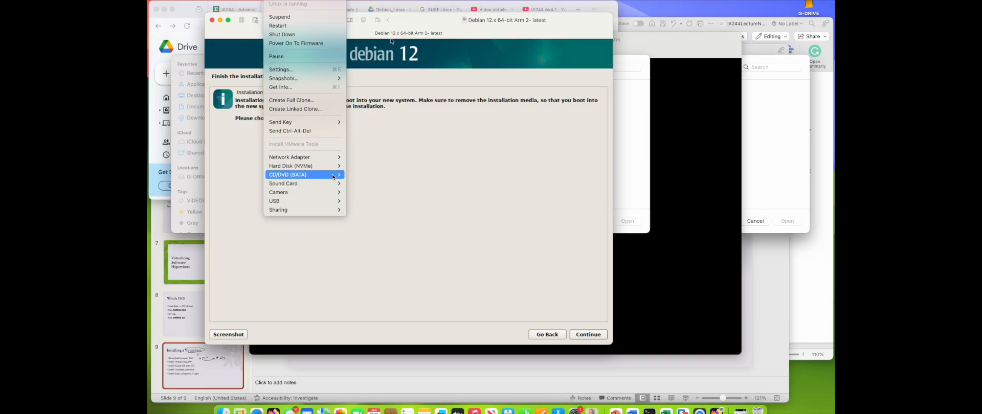
mouse_move(333, 178)
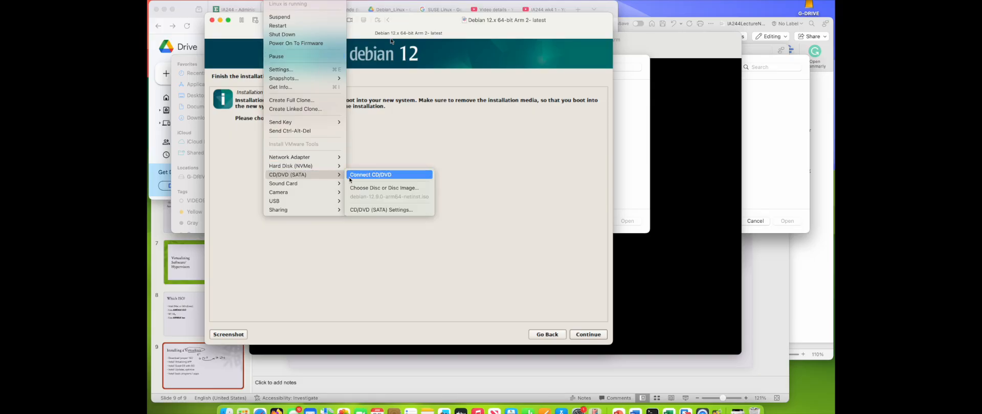
left_click(362, 209)
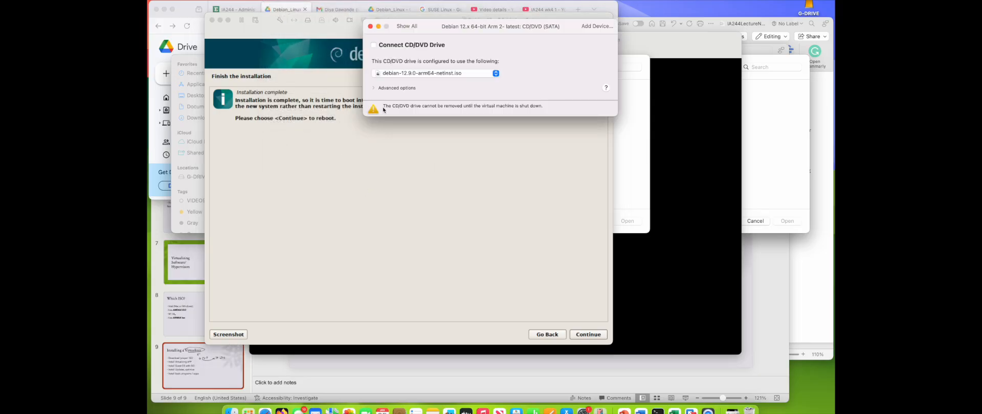
left_click(430, 74)
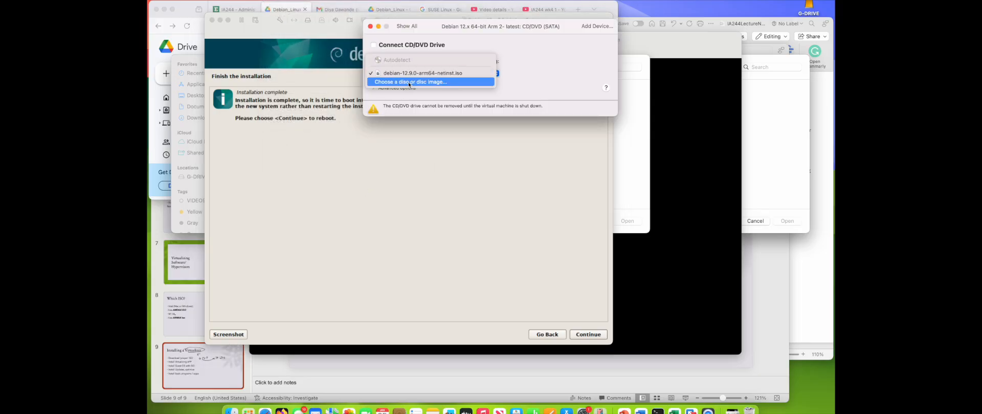
left_click(409, 84)
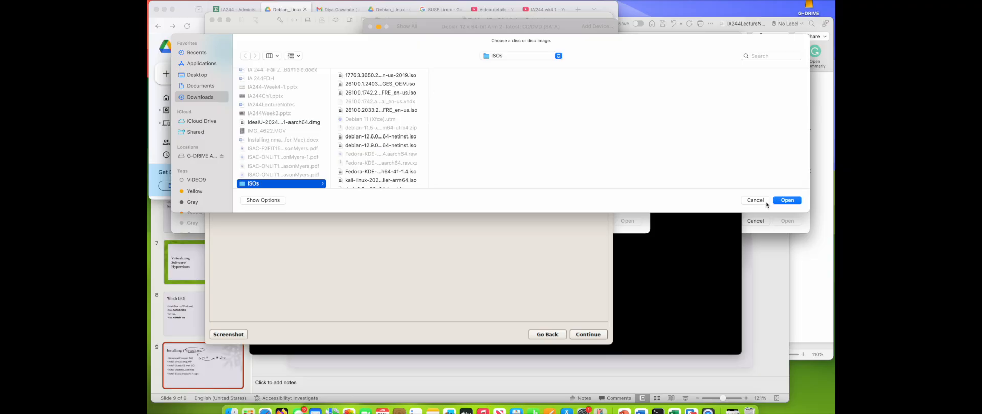
left_click(756, 197)
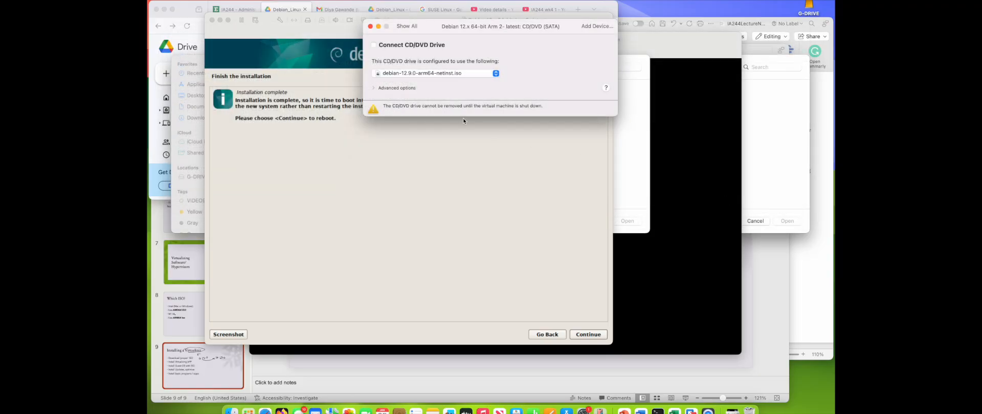
left_click(370, 26)
Step: Finish the installation and reboot into the newly installed system
left_click(287, 0)
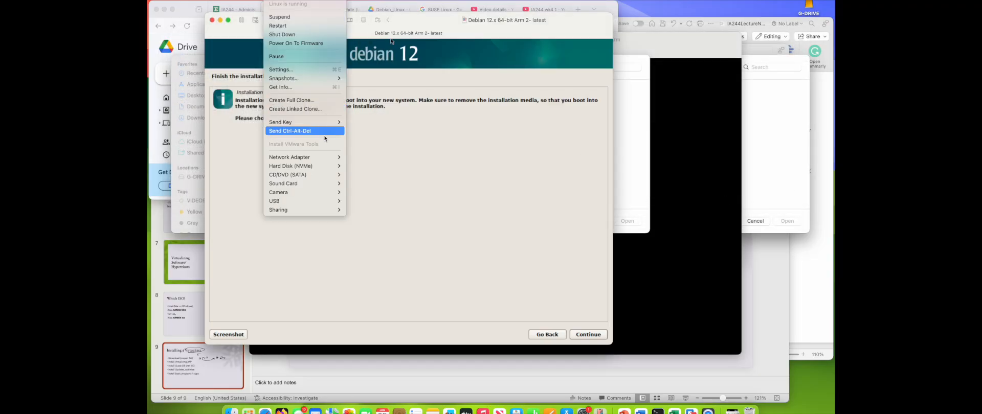
mouse_move(322, 177)
left_click(489, 253)
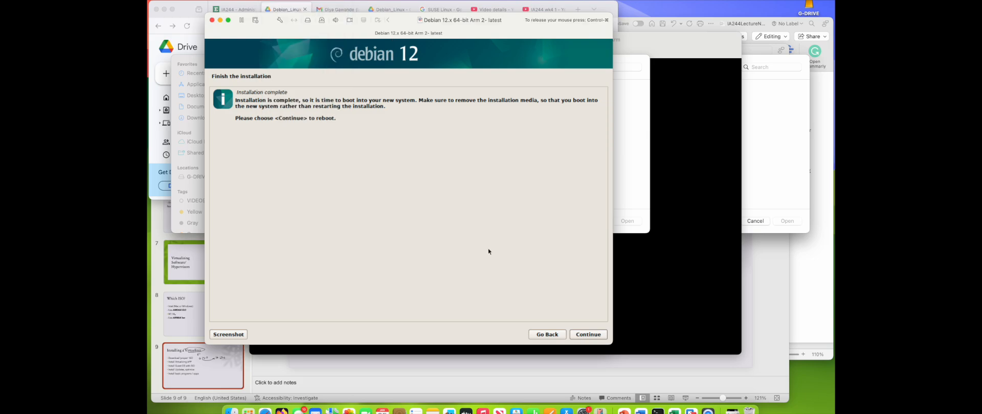
left_click(578, 335)
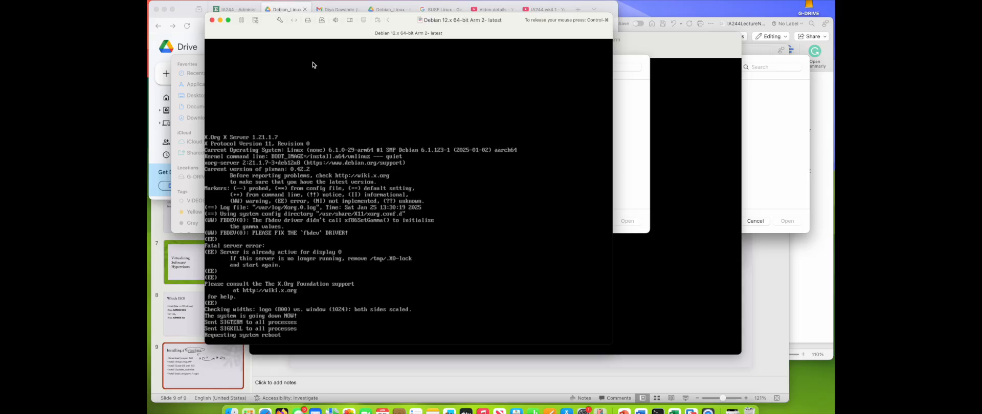
Step: Connect the virtual machine's CD/DVD drive from the virtual machine controls
left_click(287, 0)
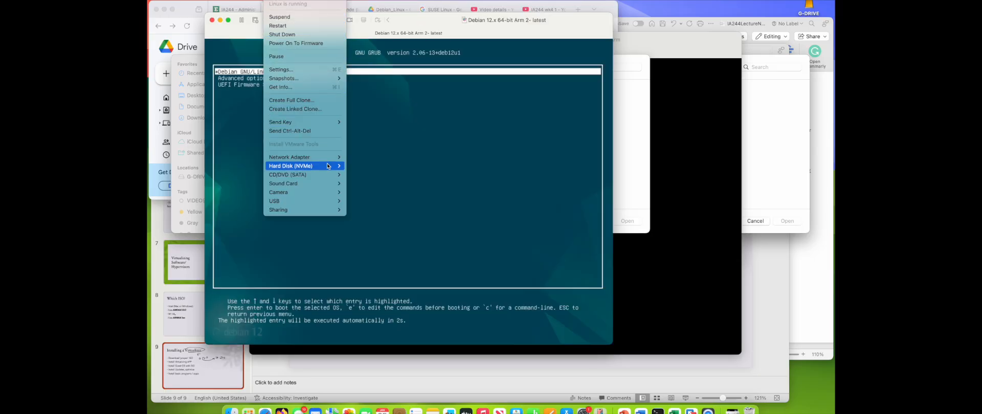
mouse_move(328, 174)
left_click(368, 174)
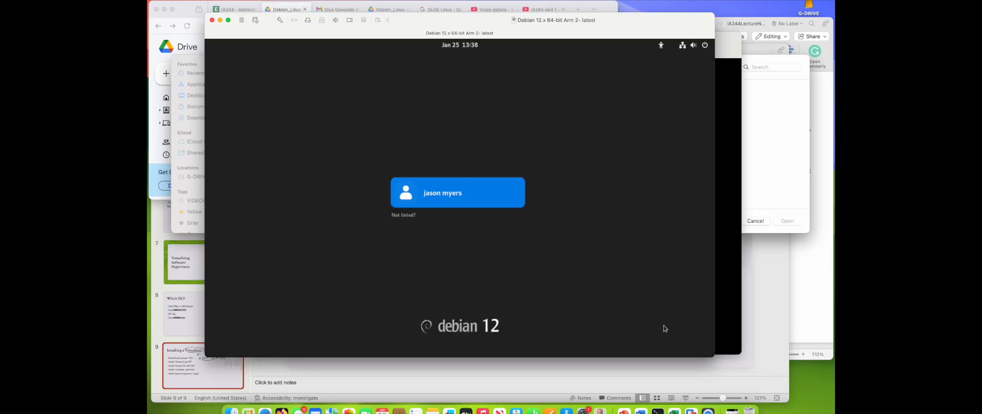
left_click(284, 1)
mouse_move(338, 174)
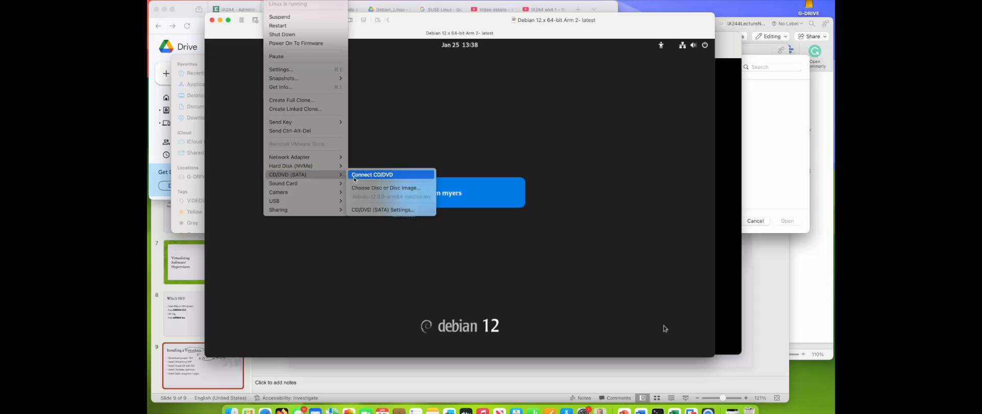
left_click(355, 176)
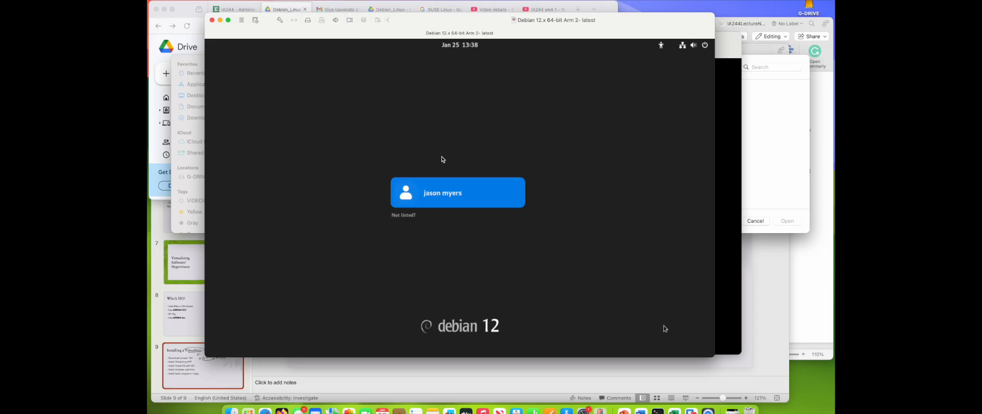
Step: Select the user account on the login screen and sign in with its password
left_click(449, 202)
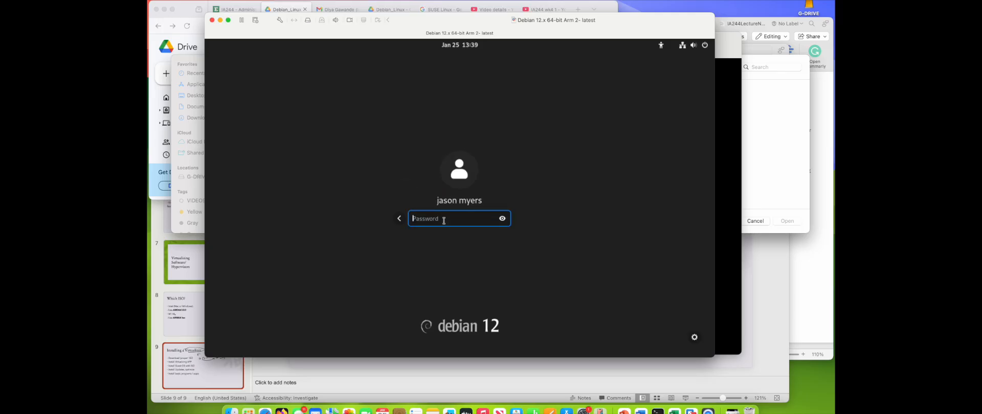
type("pass")
key("Return")
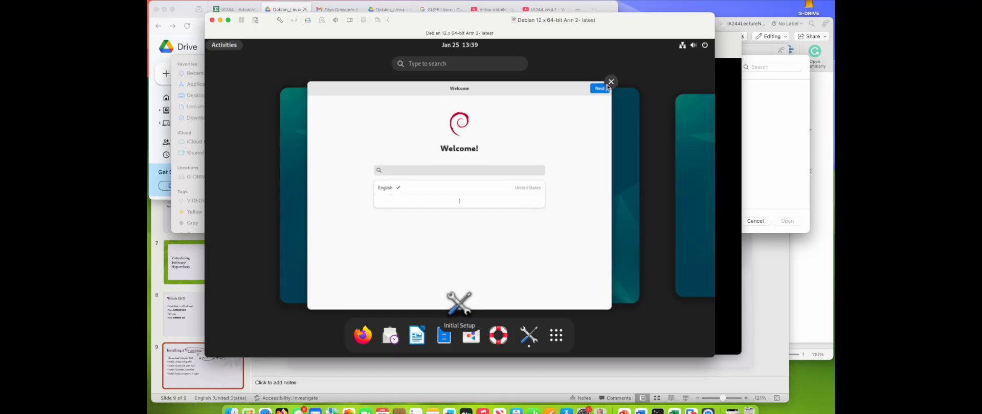
Step: Close the Welcome initial setup window and open the Activities overview
left_click(611, 82)
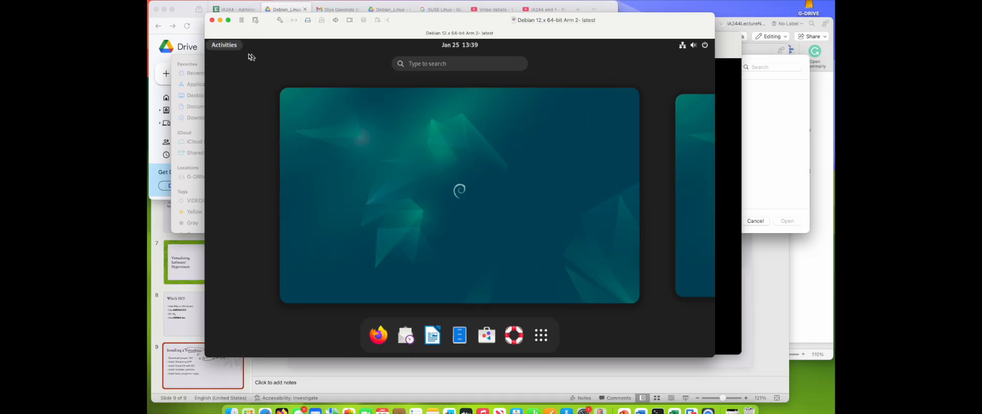
left_click(225, 46)
left_click(225, 46)
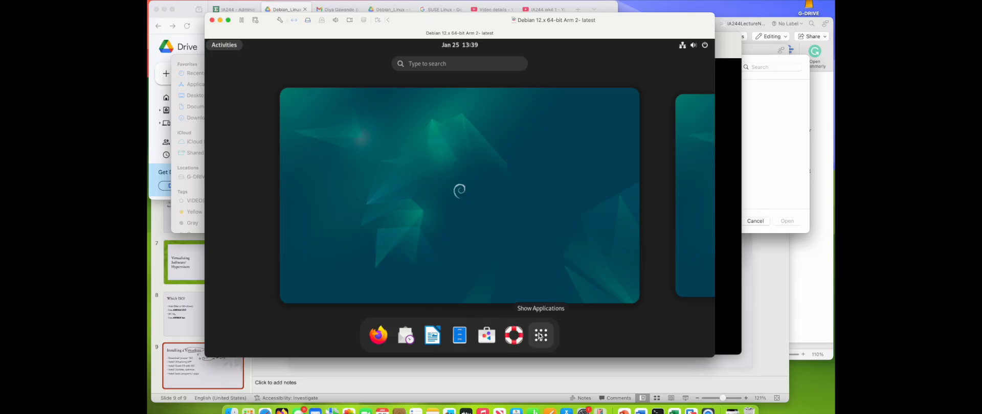
Step: Search for term, open Terminal, and move its window toward the left of the desktop
left_click(446, 62)
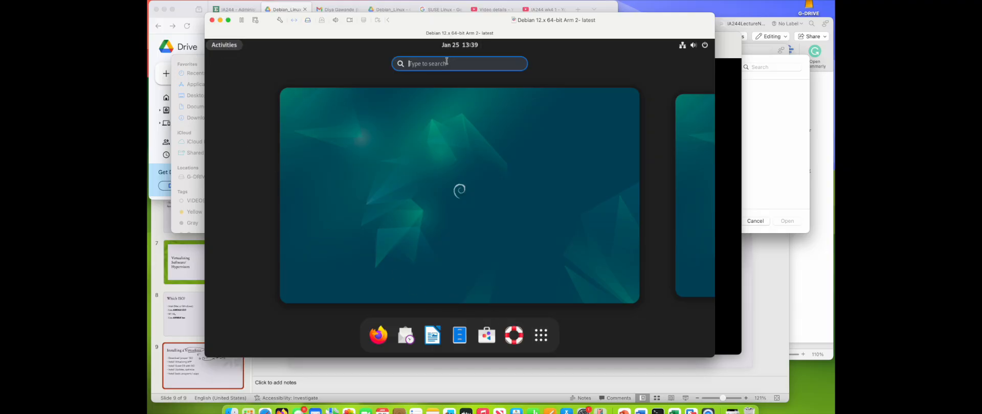
type("term")
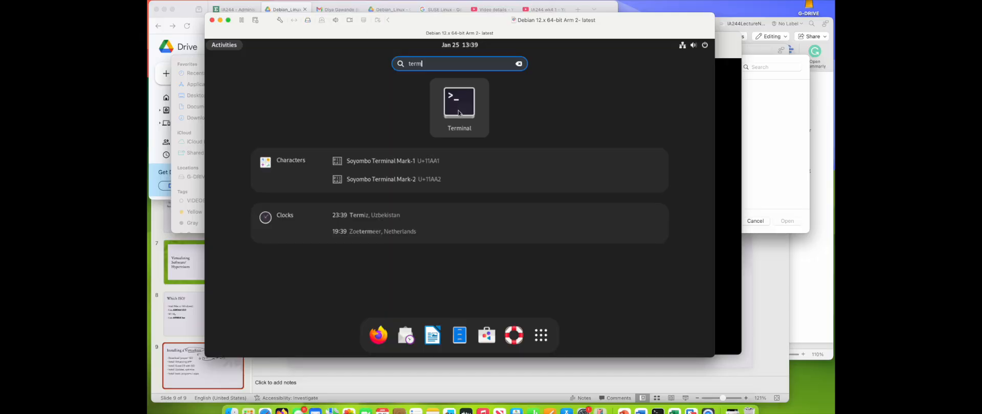
left_click(459, 113)
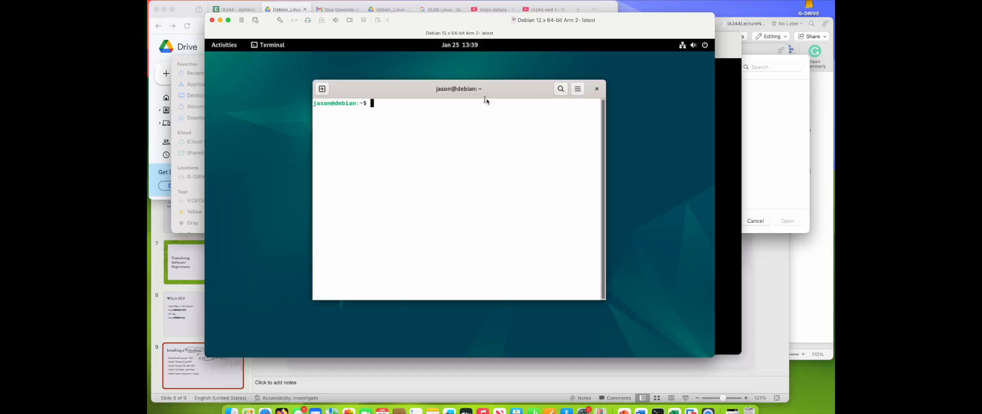
left_click_drag(495, 96, 436, 97)
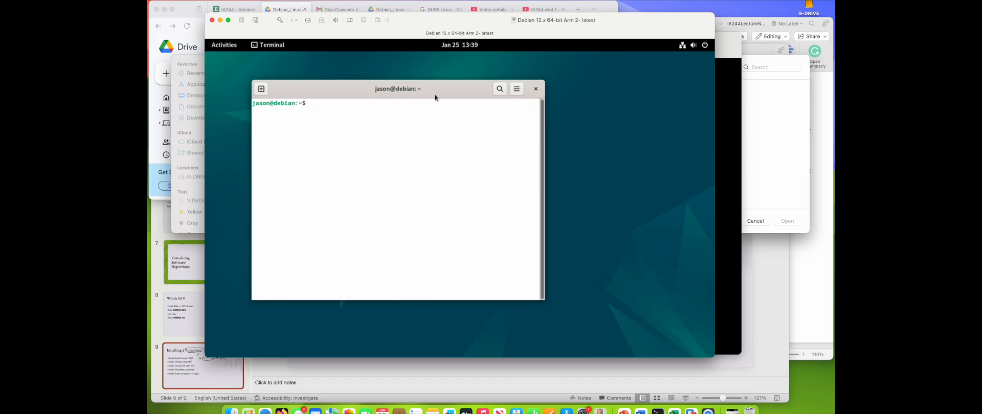
Step: Switch to PowerPoint to show the Installing a Virtualizer slide
left_click(624, 411)
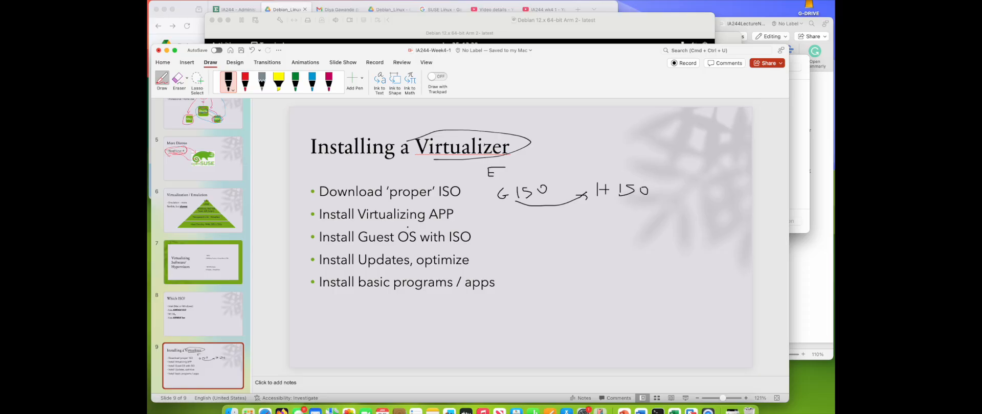